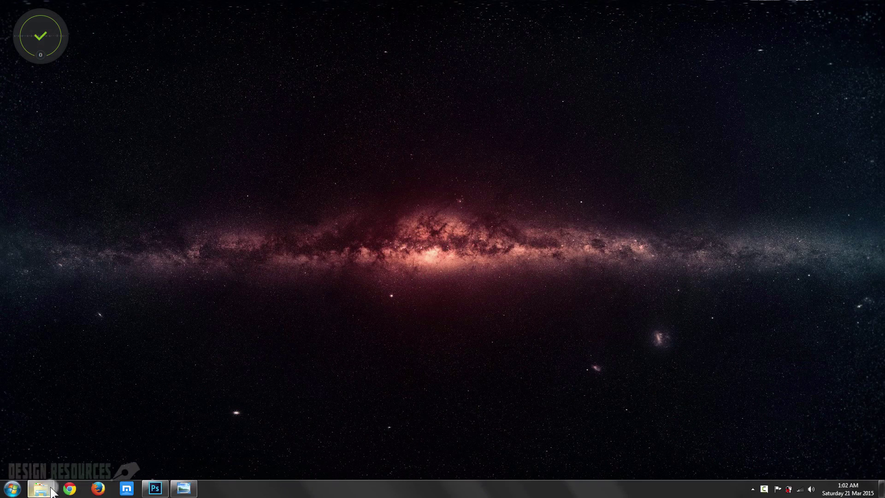
- Open Grunge.jpg from the Grunge Effect folder in Photoshop and fit the image to the screen
left_click(54, 489)
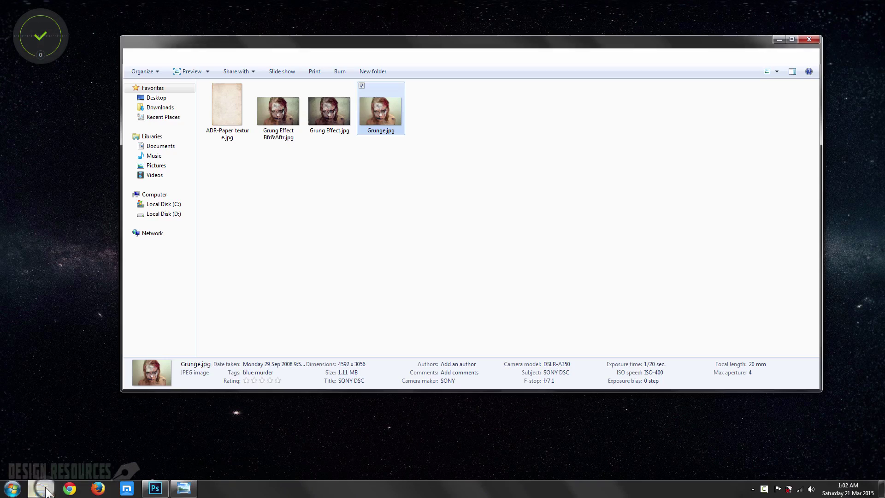
right_click(376, 109)
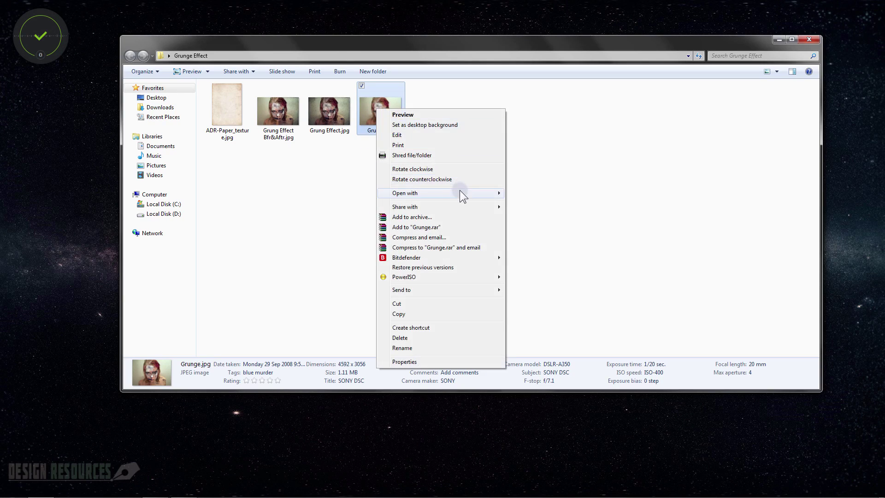
mouse_move(460, 193)
left_click(526, 199)
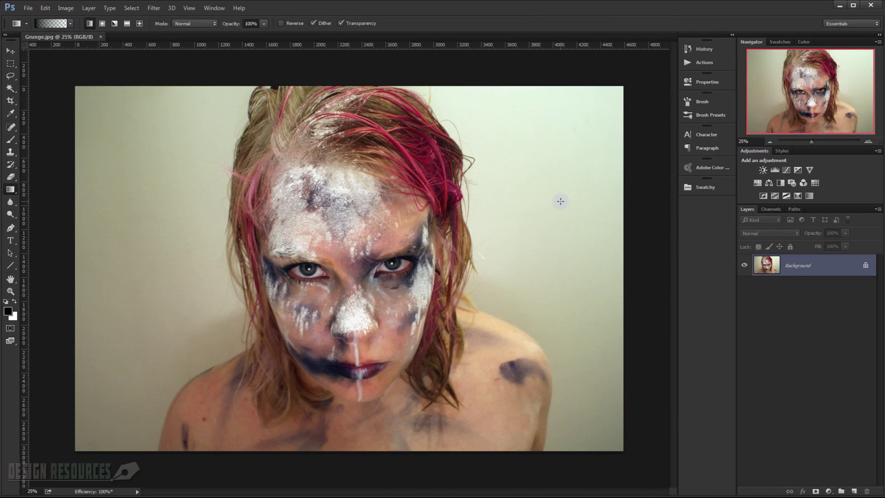
key("ctrl+0")
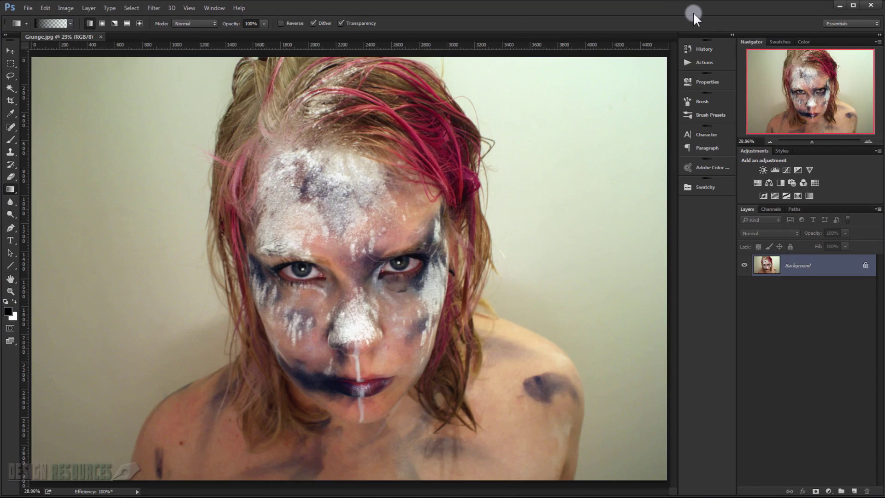
- Duplicate the Background layer and invert the colours of the copy
key("ctrl+j")
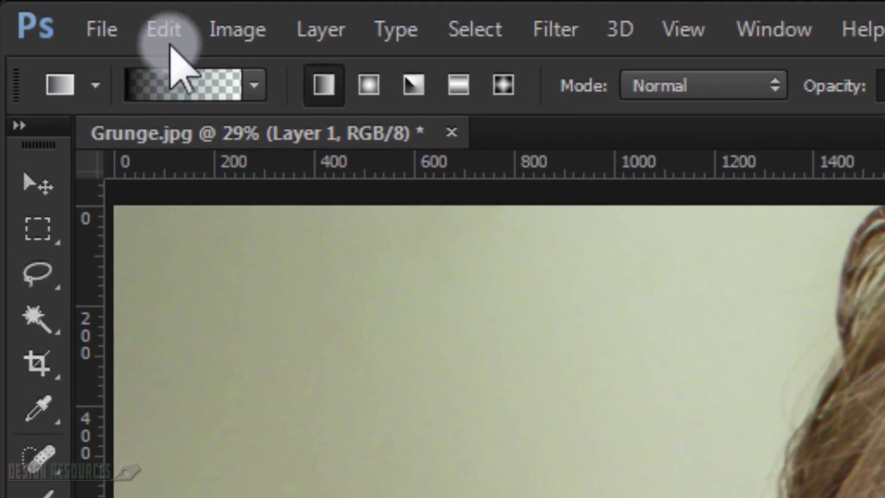
left_click(65, 8)
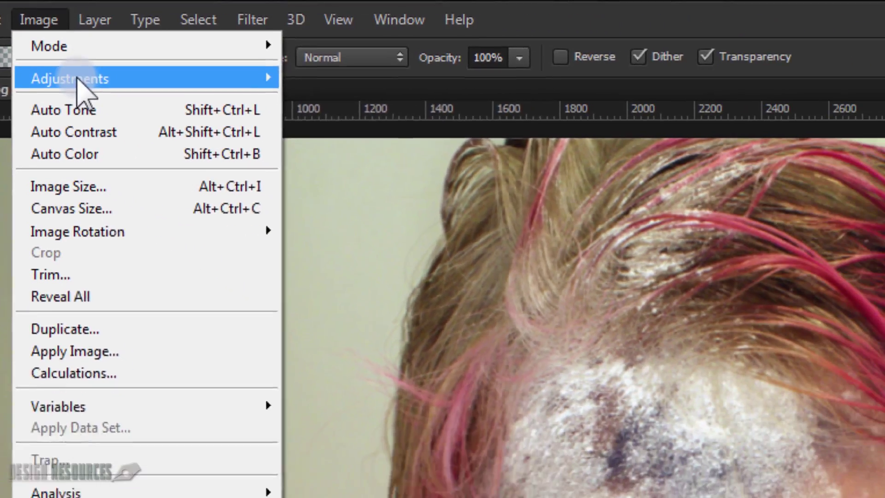
mouse_move(258, 117)
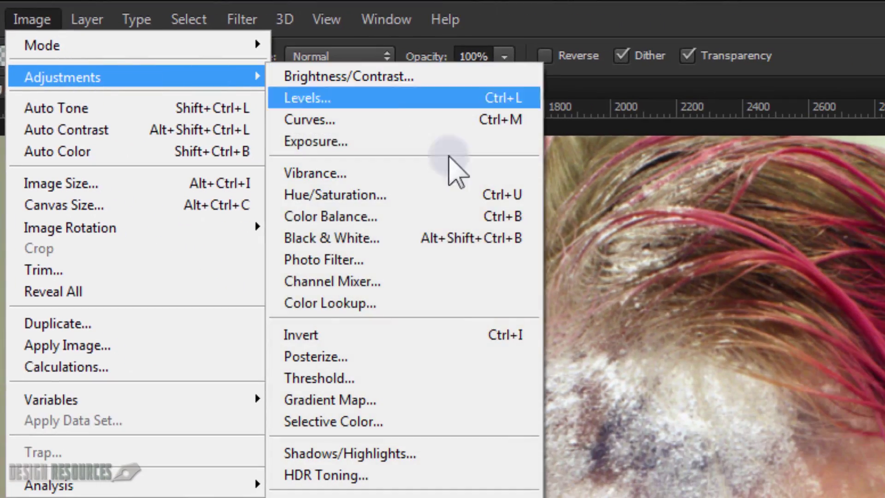
left_click(429, 333)
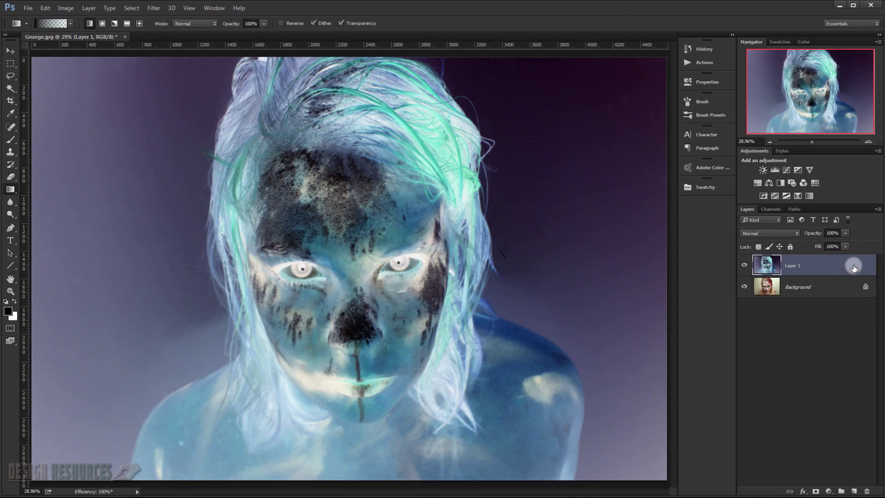
- Set the inverted layer's blend mode to Vivid Light and apply a Gaussian Blur with a 13-pixel radius
left_click(761, 234)
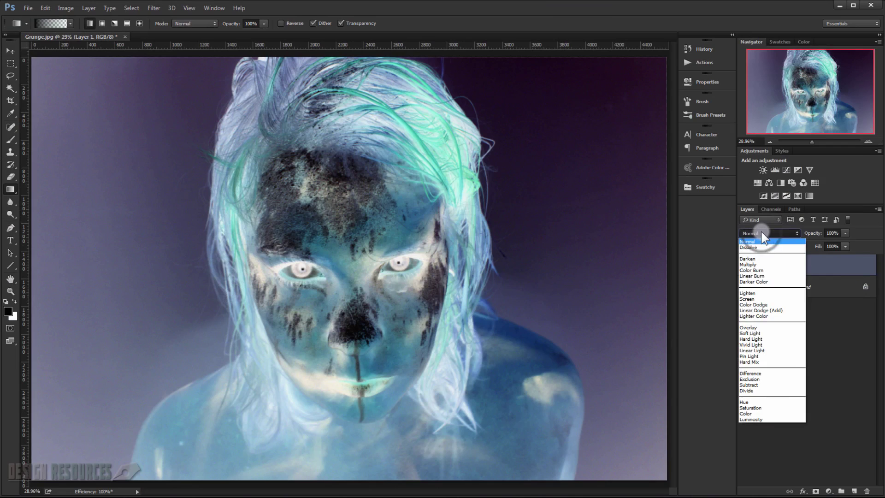
left_click(772, 345)
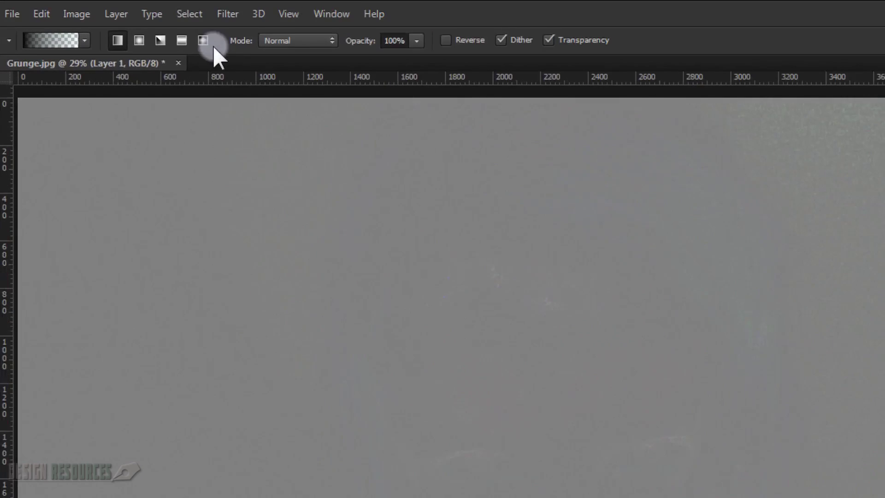
left_click(228, 14)
mouse_move(275, 180)
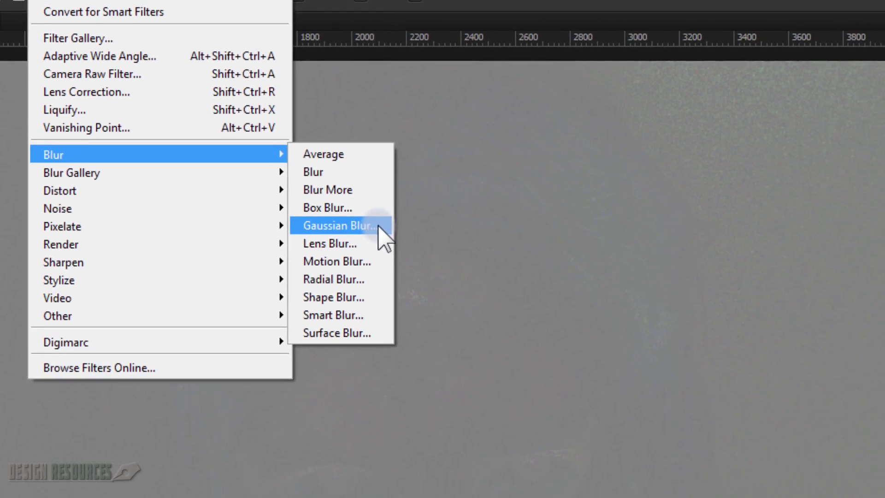
left_click(429, 314)
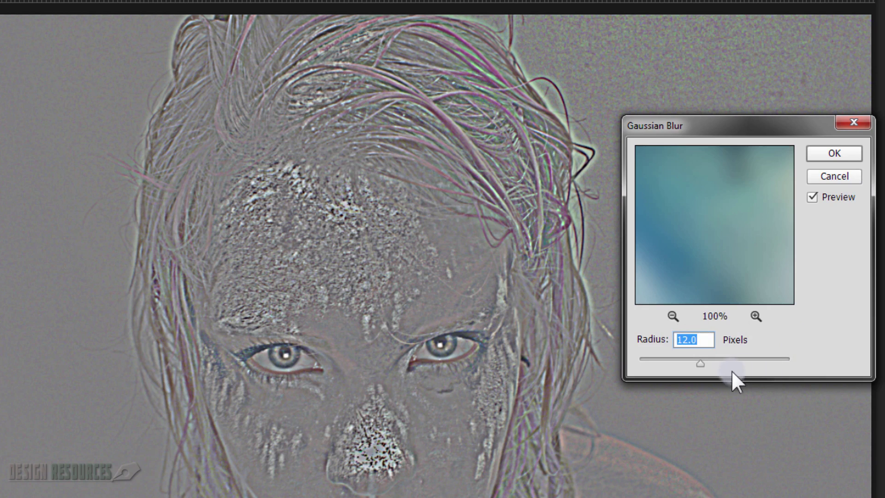
left_click_drag(699, 362, 682, 361)
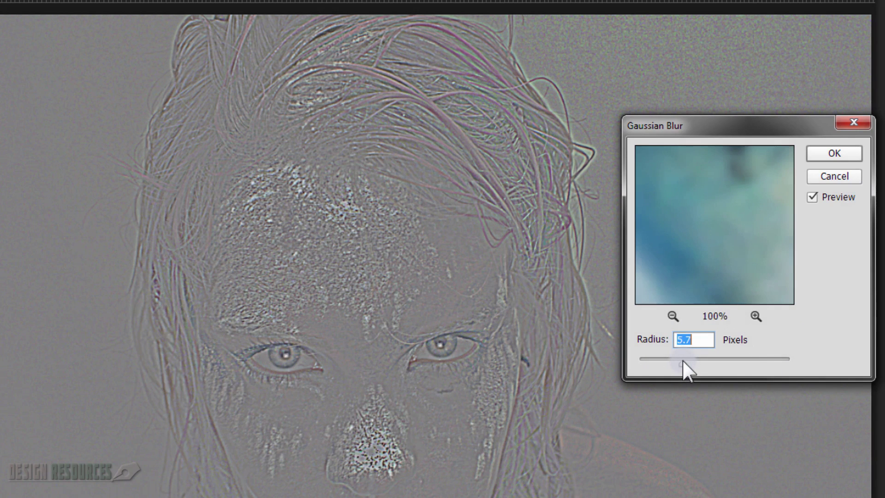
left_click_drag(682, 364, 703, 363)
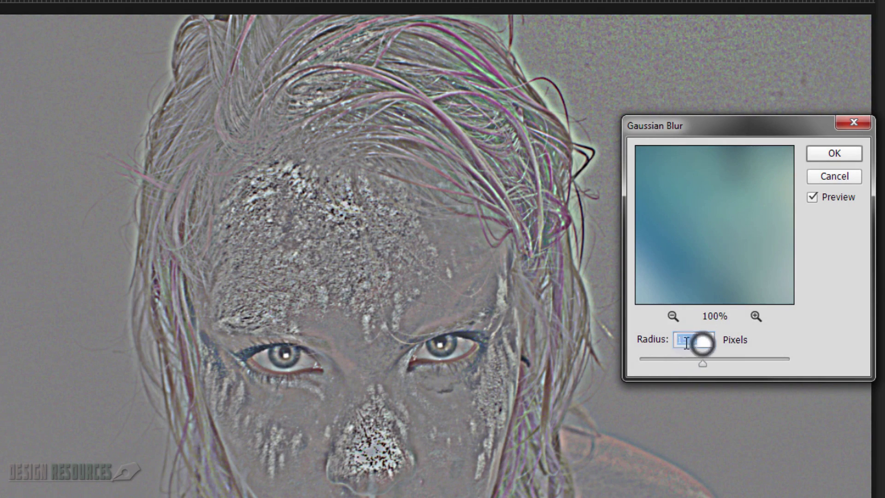
type("13")
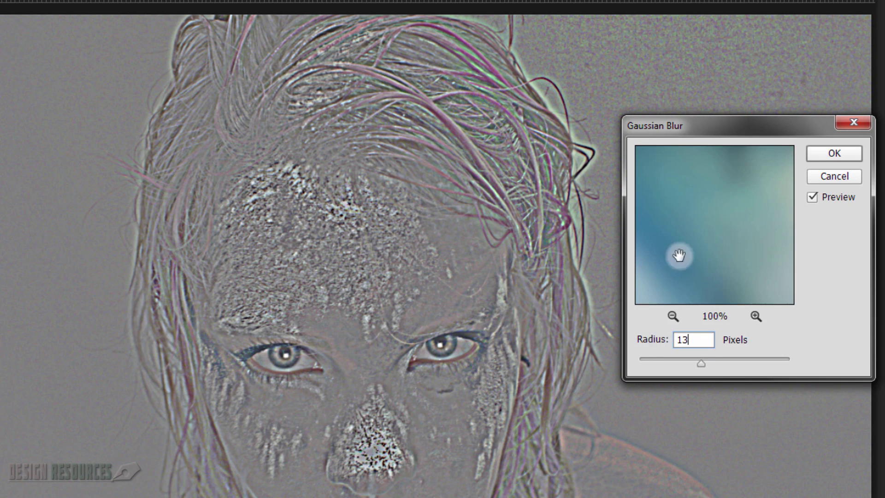
left_click(842, 153)
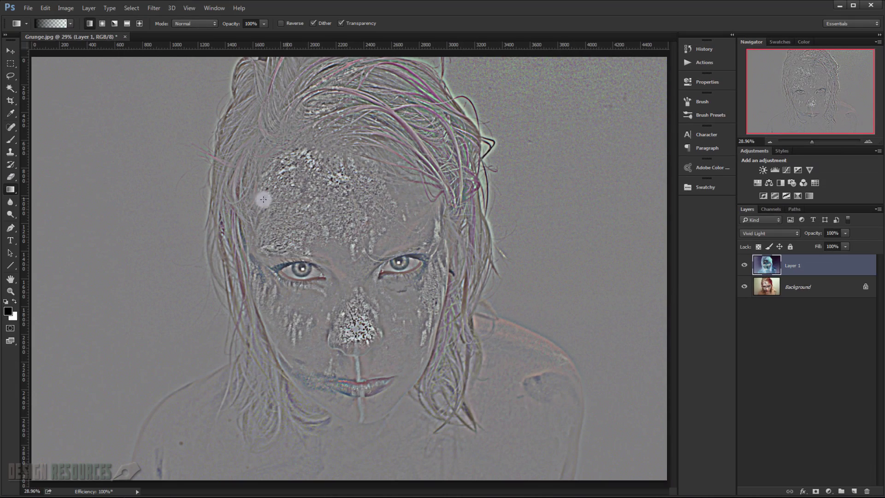
- Stamp the visible layers into a new layer on top and delete the inverted Layer 1
scroll(313, 230, "up", 2)
scroll(317, 229, "down", 3)
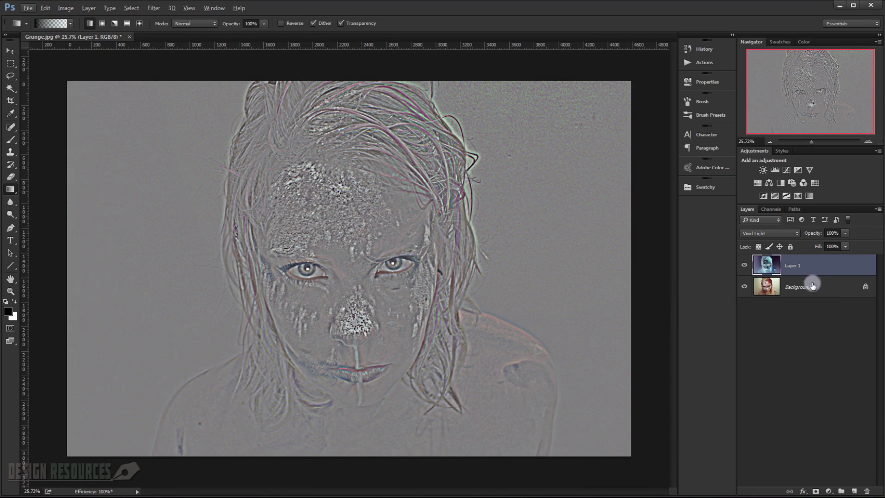
left_click(794, 269)
key("ctrl+shift+alt+e")
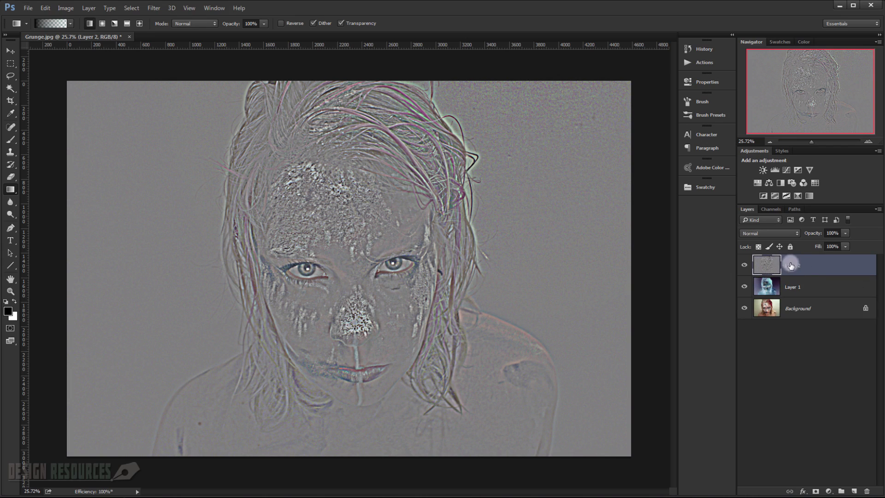
double_click(773, 288)
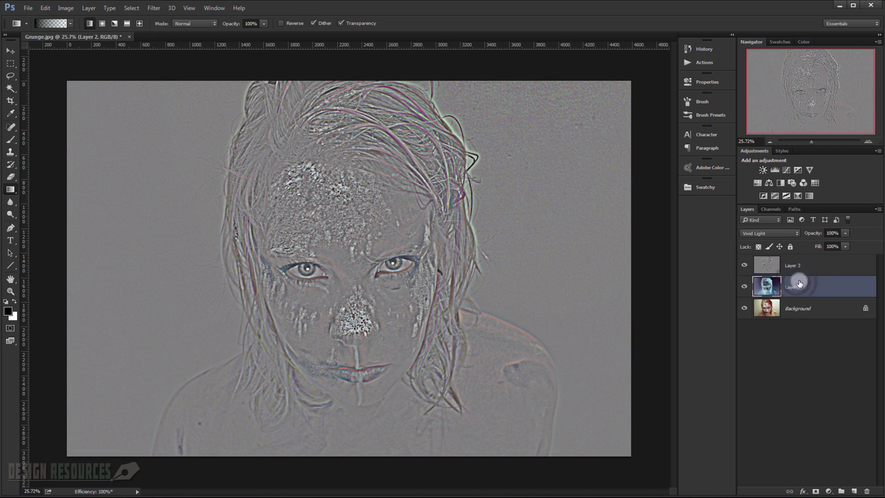
key("Return")
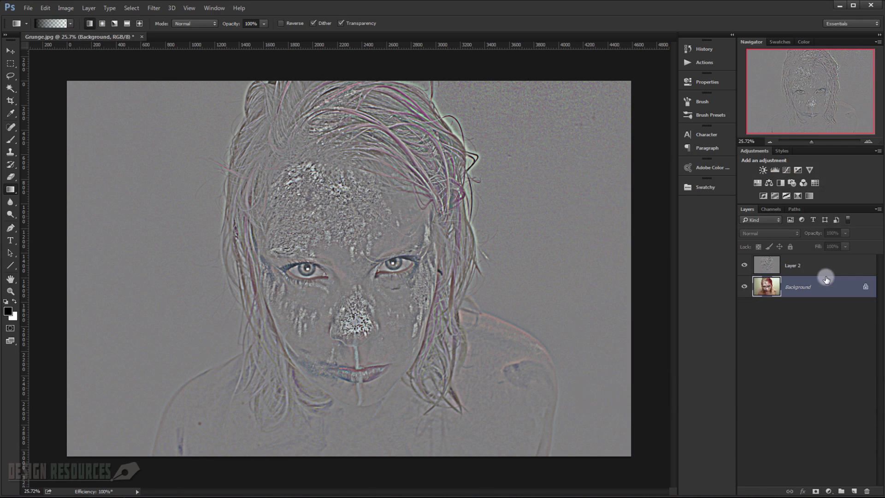
- Desaturate the stamped Layer 2 and set its blend mode to Overlay
double_click(809, 265)
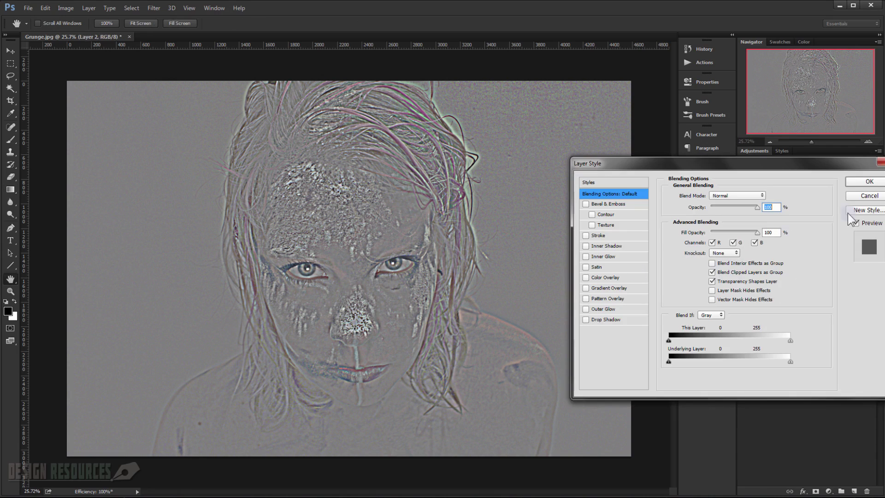
key("Return")
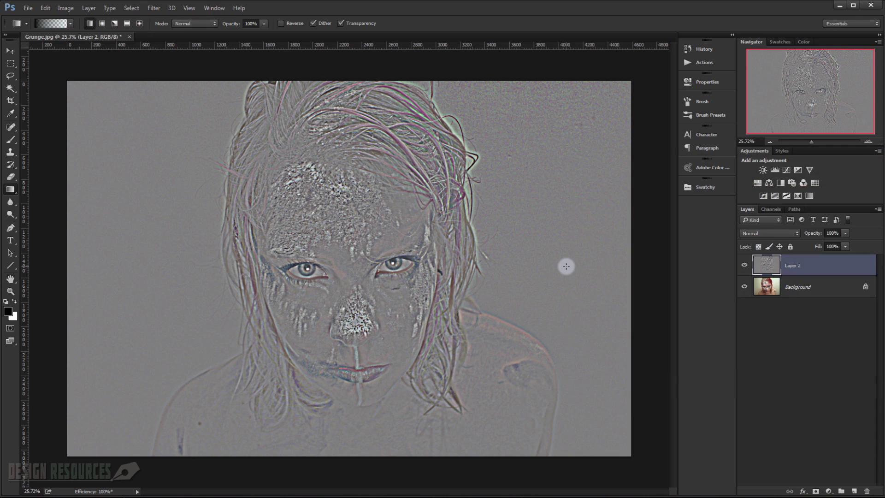
scroll(469, 292, "up", 2)
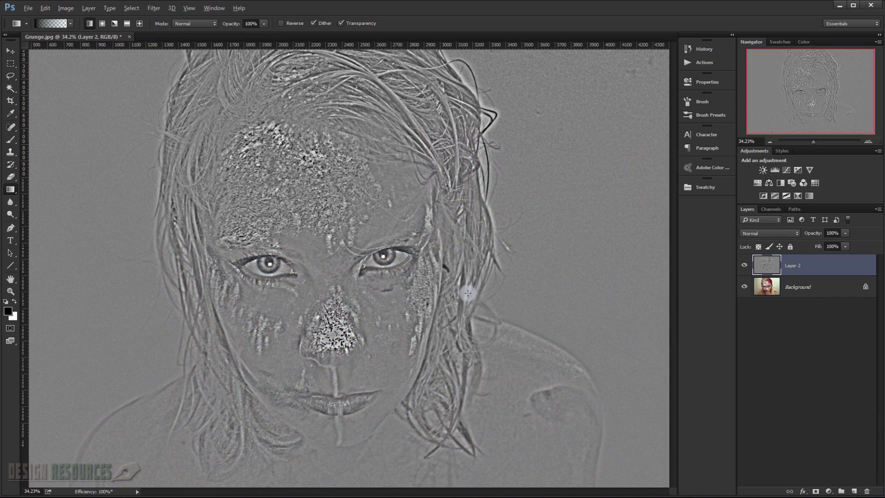
scroll(404, 269, "down", 1)
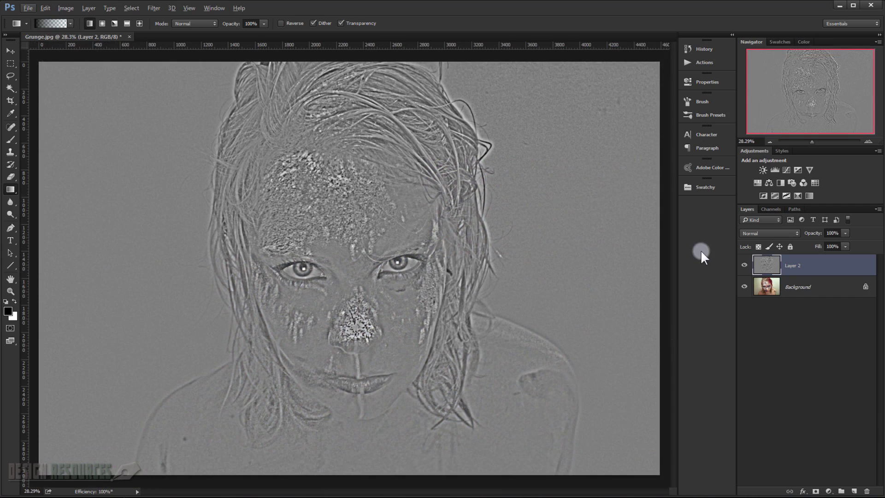
left_click(749, 235)
left_click(772, 326)
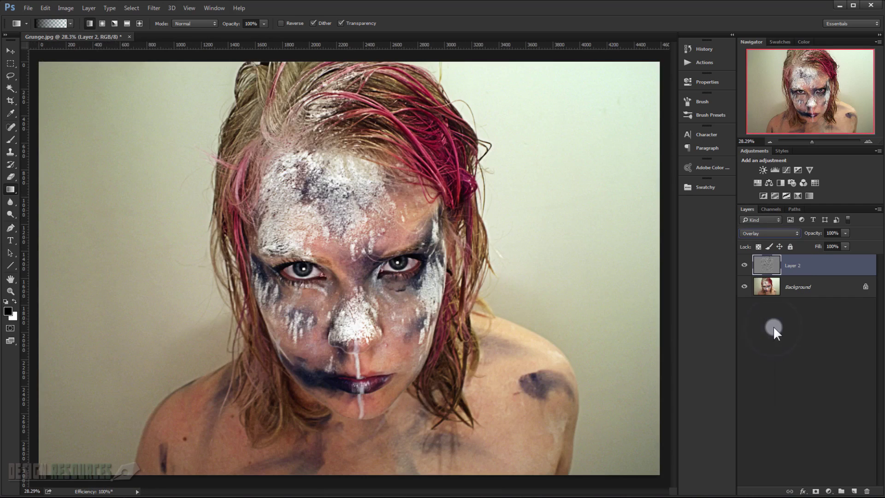
- Toggle Layer 2's visibility several times to compare the face detail with and without the overlay
scroll(436, 257, "up", 2)
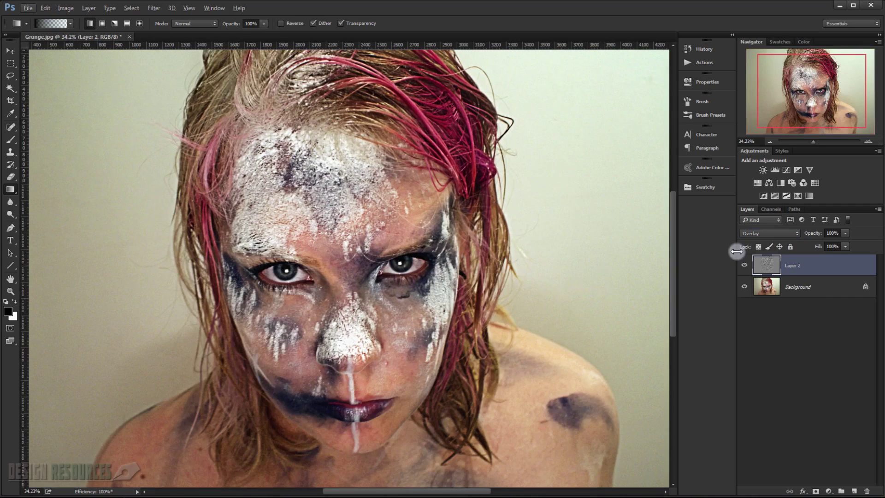
scroll(549, 258, "up", 2)
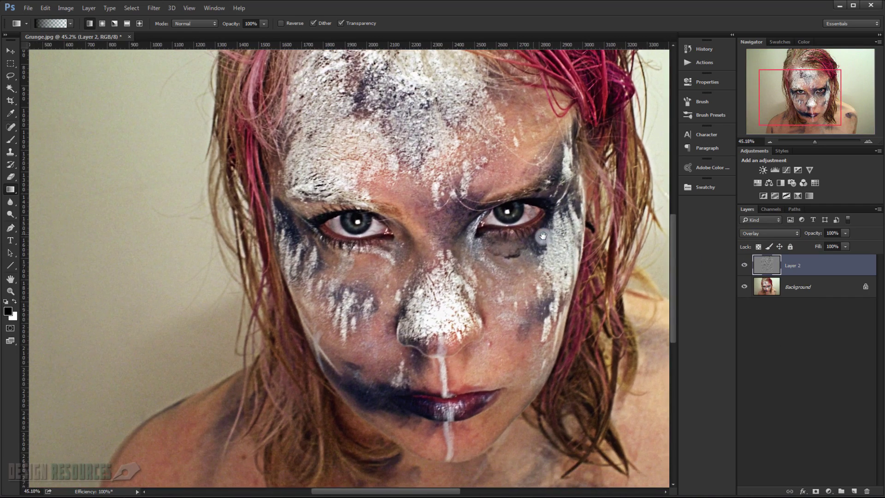
left_click(745, 265)
left_click(746, 265)
left_click(747, 266)
left_click(746, 267)
left_click(747, 266)
left_click(747, 266)
scroll(580, 264, "down", 3)
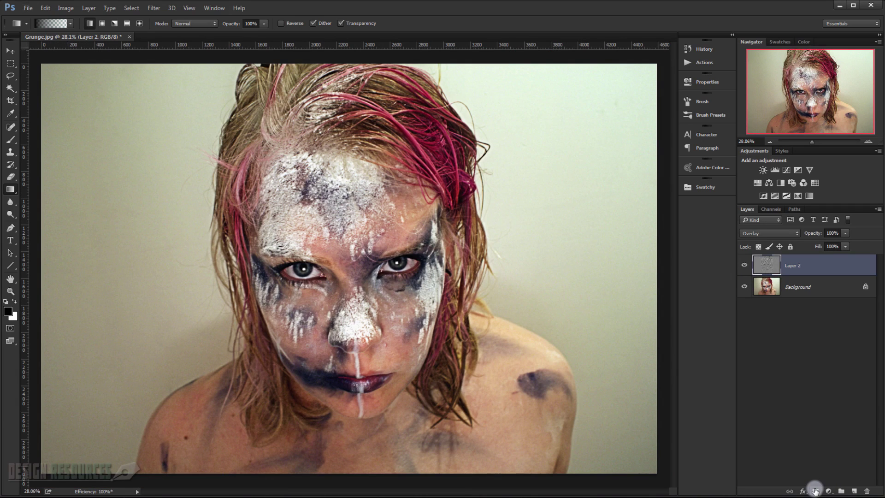
- Add a black mask to Layer 2 and set the Brush to 481 px with 100% opacity and flow
left_click(815, 491, "alt")
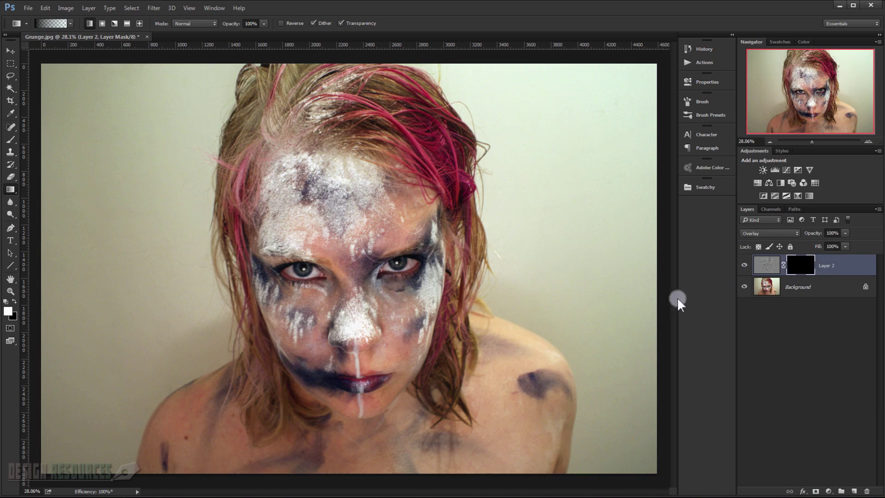
left_click(11, 140)
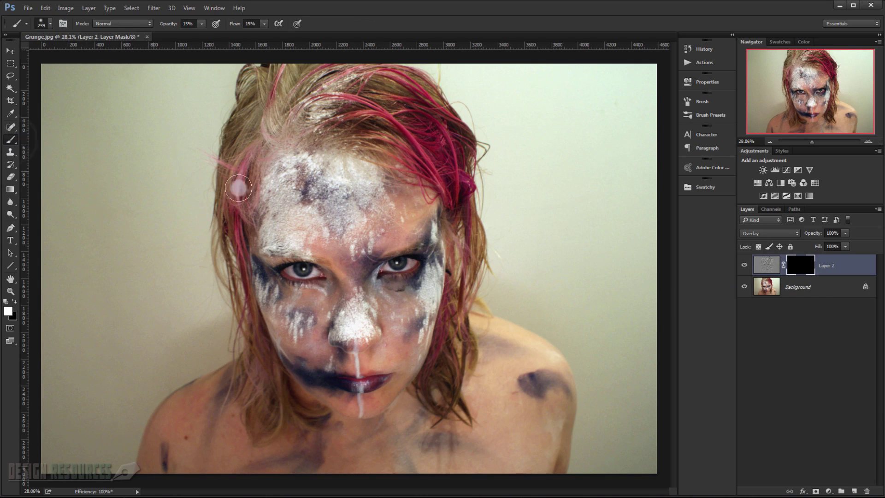
scroll(335, 202, "up", 3)
left_click_drag(328, 207, 346, 209)
left_click_drag(234, 23, 295, 24)
left_click_drag(174, 24, 377, 46)
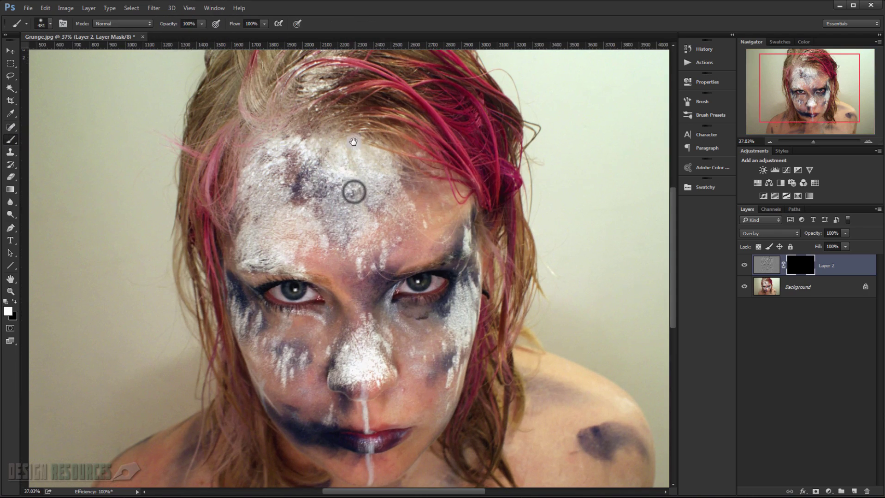
- Paint white on Layer 2's mask over the face to reveal the sharpened detail there
scroll(354, 190, "down", 4)
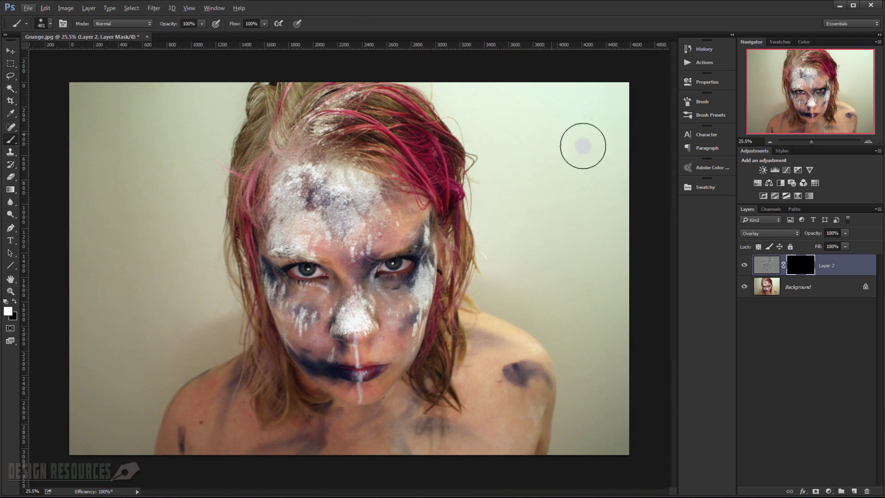
scroll(350, 279, "up", 2)
scroll(351, 280, "up", 2)
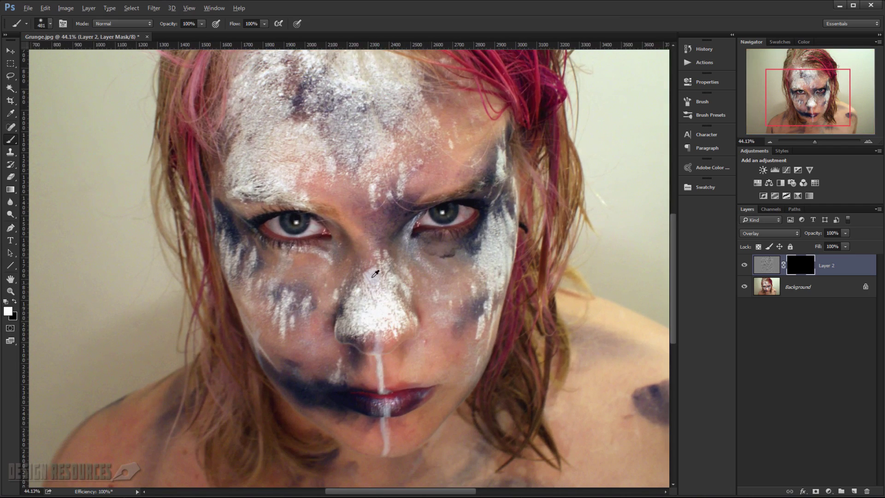
scroll(401, 353, "down", 1)
mouse_move(395, 343)
left_mouse_down()
mouse_move(325, 249)
mouse_move(313, 124)
left_mouse_up()
scroll(385, 323, "down", 3)
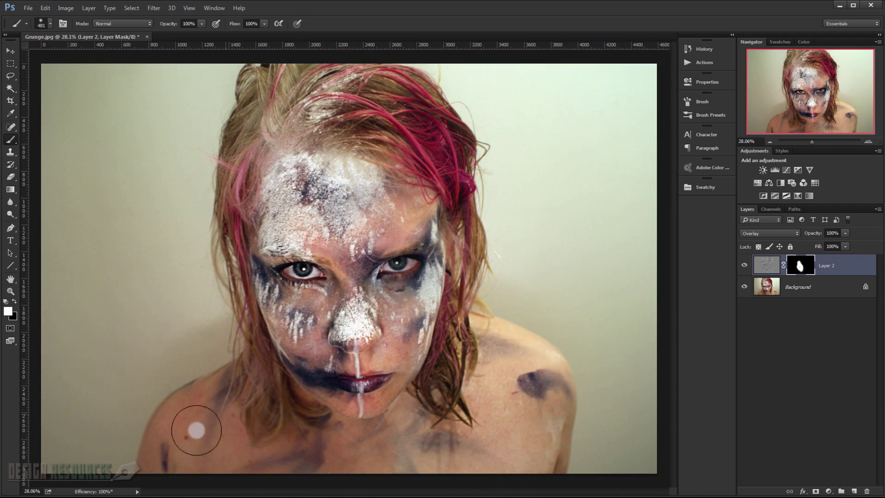
- Paint white on Layer 2's mask over the hair, neck and shoulders, resizing the brush to 203 px and finally 466 px
right_click(323, 123, "alt")
mouse_move(335, 92)
left_mouse_down()
mouse_move(249, 192)
mouse_move(270, 391)
mouse_move(203, 449)
left_mouse_up()
mouse_move(504, 390)
left_mouse_down()
mouse_move(529, 378)
mouse_move(482, 378)
left_mouse_up()
mouse_move(435, 235)
left_mouse_down()
mouse_move(379, 118)
mouse_move(348, 231)
mouse_move(365, 457)
left_mouse_up()
right_click(336, 226, "alt")
left_click_drag(387, 346, 425, 474)
left_click_drag(446, 421, 454, 421)
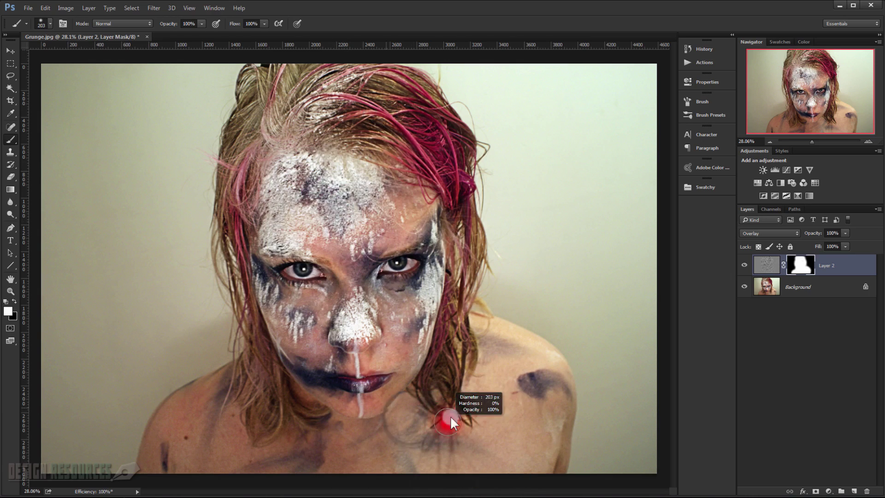
mouse_move(395, 175)
left_mouse_down()
mouse_move(415, 187)
mouse_move(427, 181)
left_mouse_up()
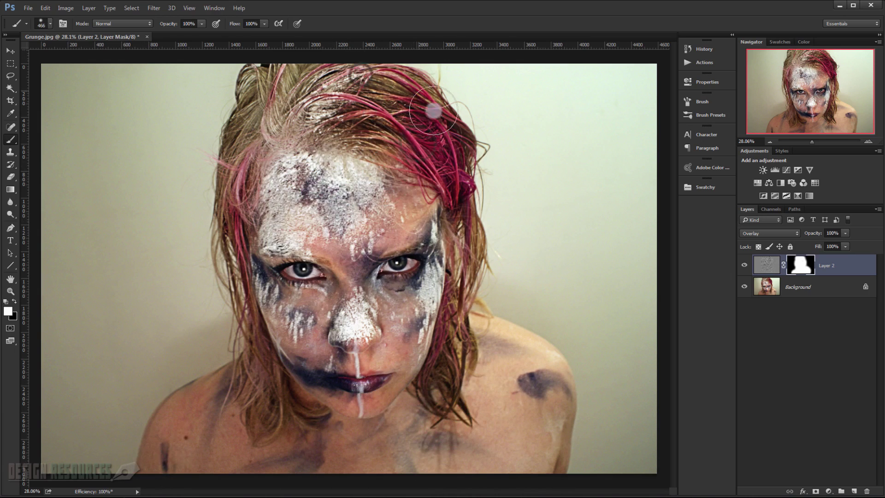
scroll(453, 375, "up", 3)
scroll(343, 316, "down", 2)
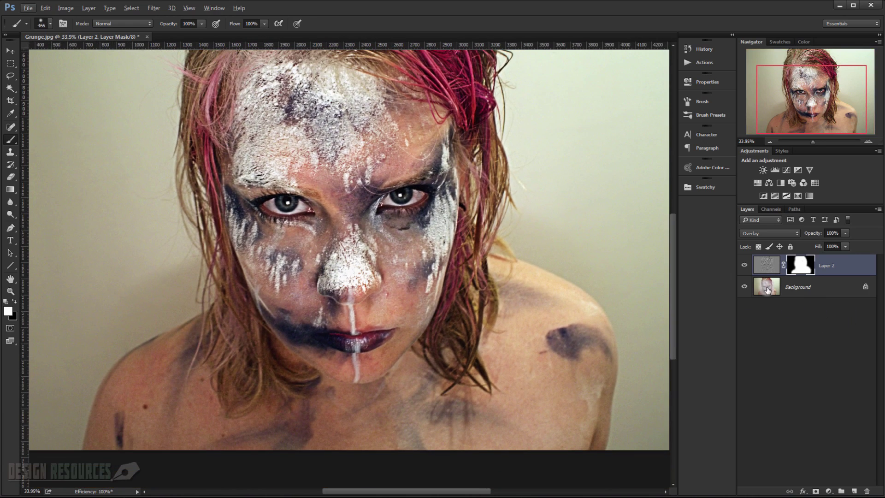
- Make Layer 2's image active instead of its mask and call up the settings for a new layer
scroll(459, 283, "down", 3)
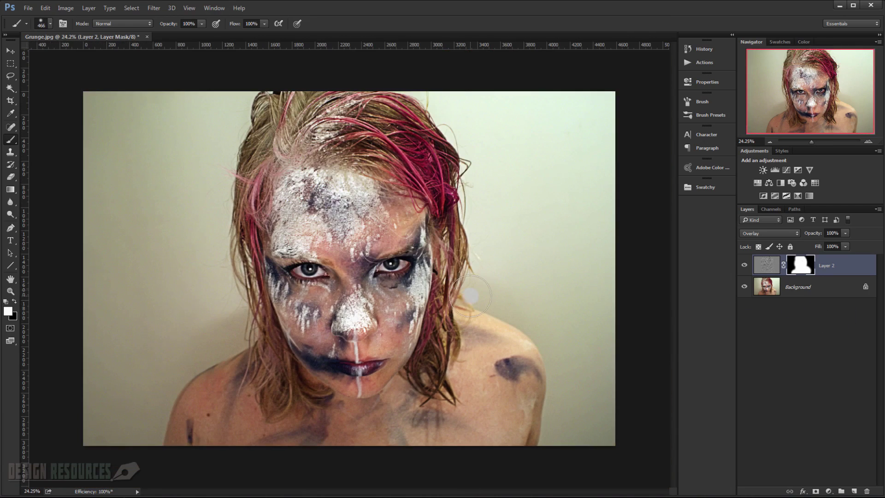
left_click(814, 378)
left_click(769, 267)
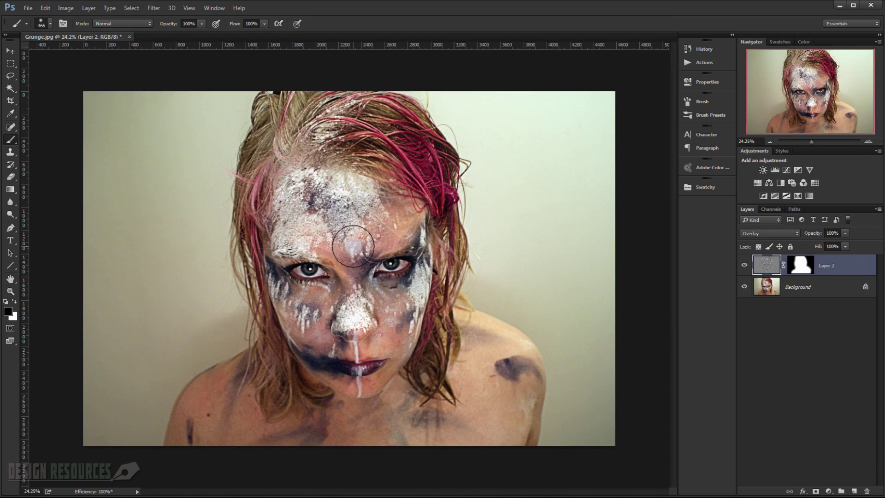
key("ctrl+shift+n")
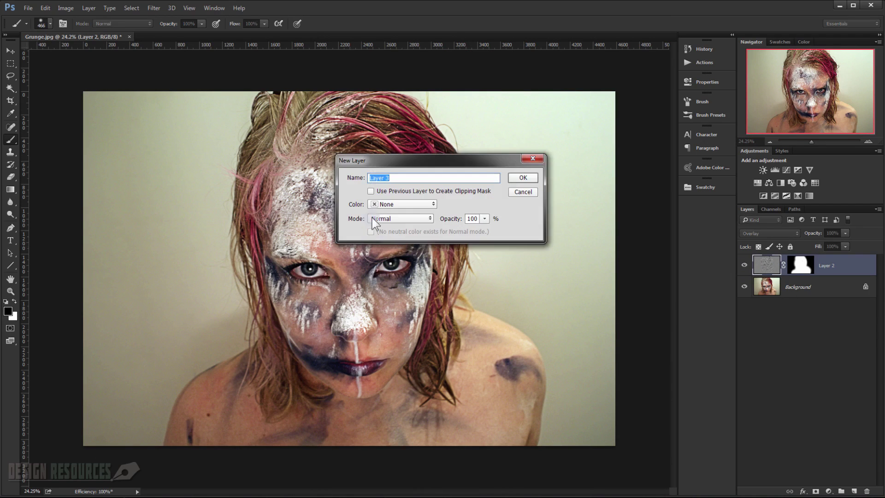
key("Return")
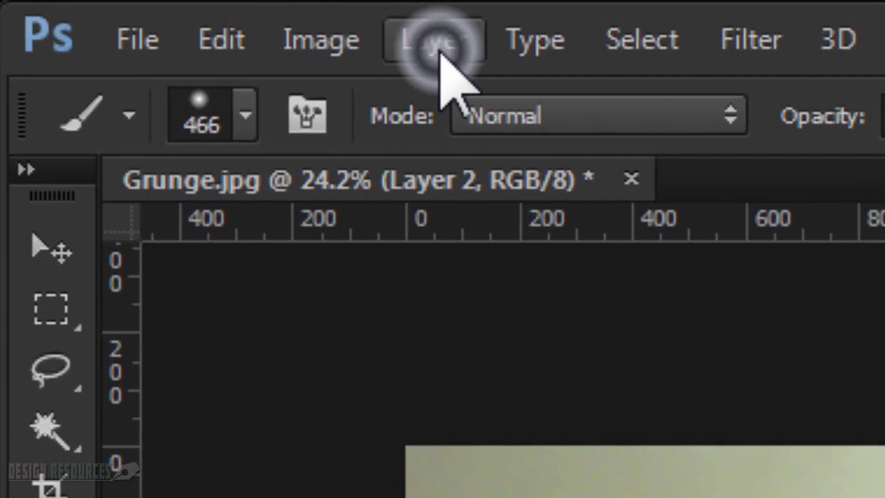
- Set up a new layer named "Dodge nd Burn" in Soft Light mode, filled with the neutral 50% gray
left_click(159, 16)
mouse_move(173, 31)
left_click(471, 68)
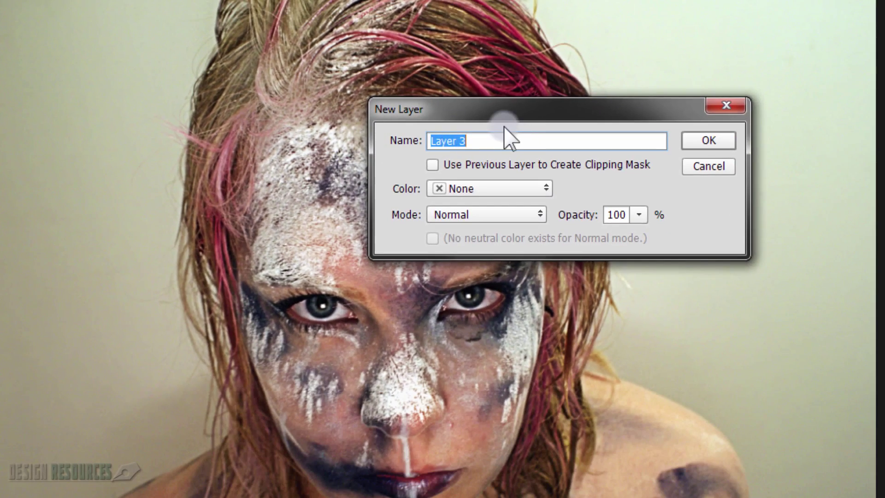
type("Do")
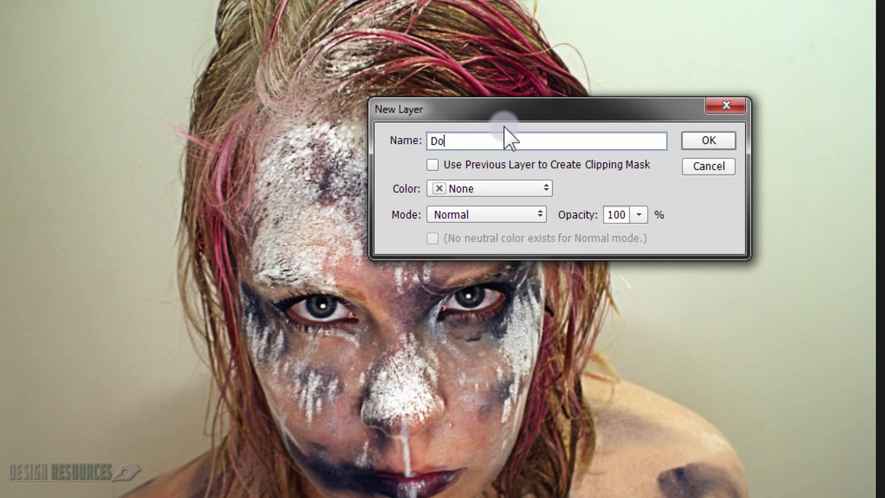
type("dge nd Burn")
left_click(500, 215)
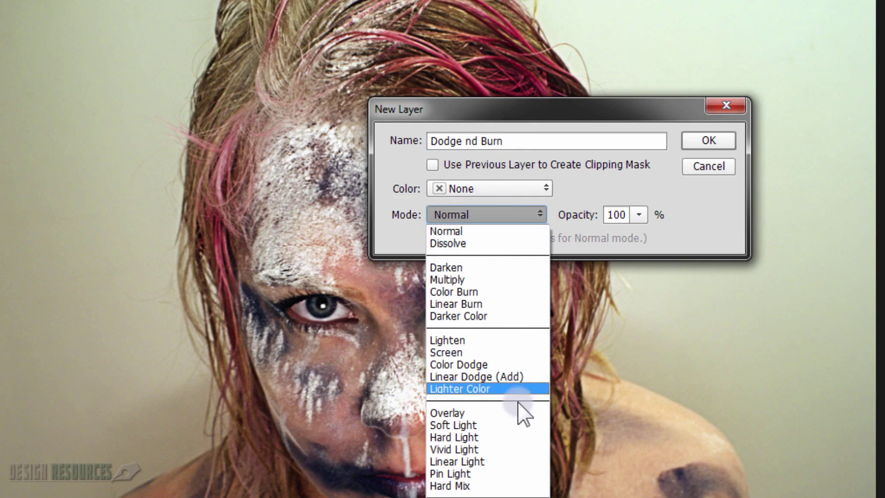
left_click(502, 423)
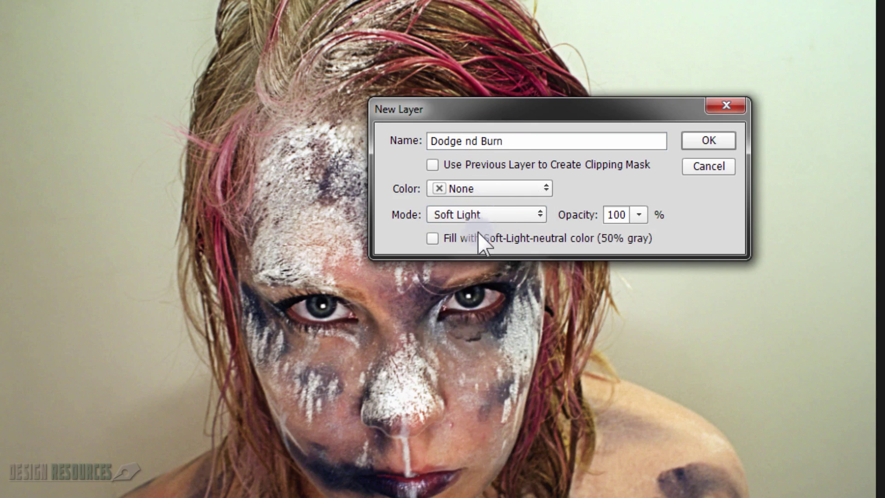
left_click(435, 240)
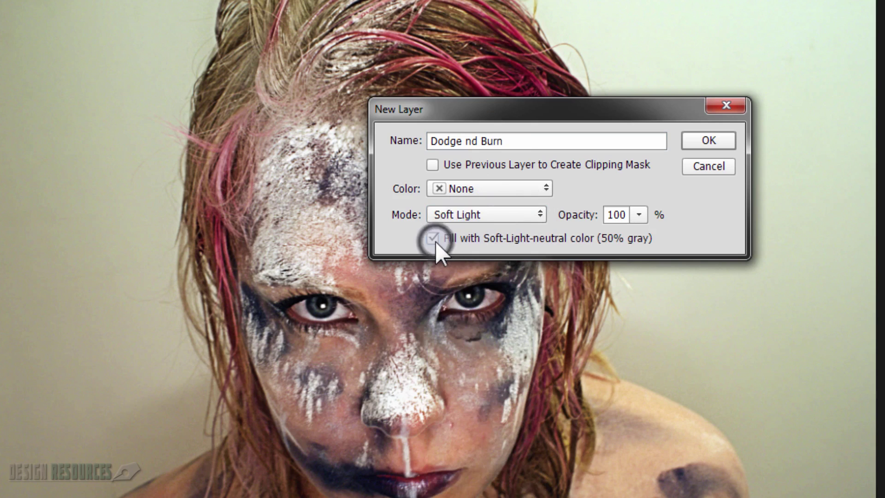
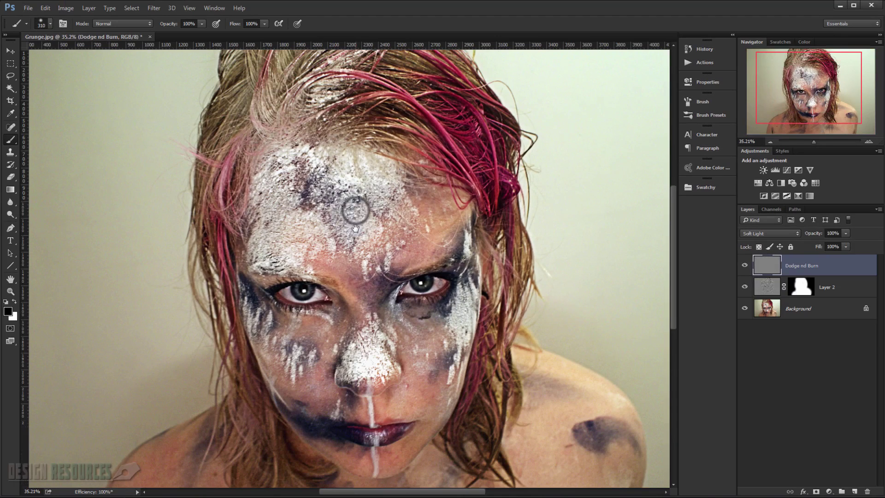
- Lower the Brush tool's opacity and flow to 14% each for soft dodging and burning
scroll(392, 203, "up", 1)
left_click(429, 211)
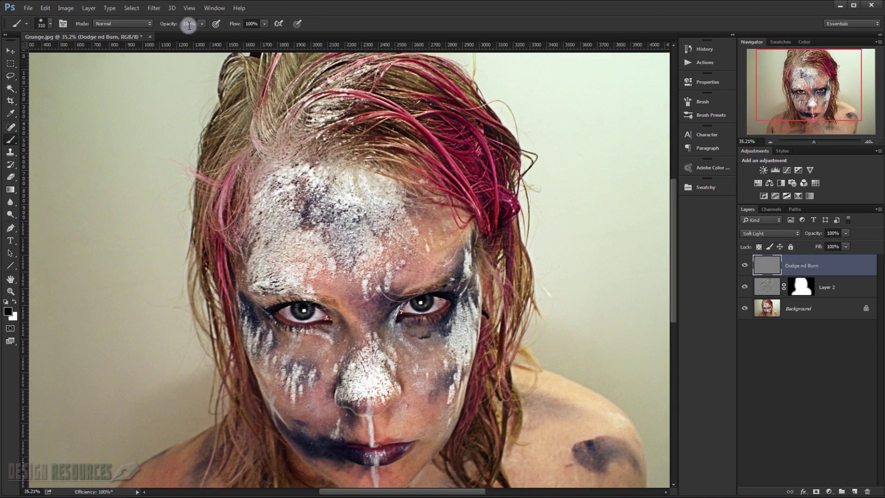
left_click_drag(202, 36, 169, 38)
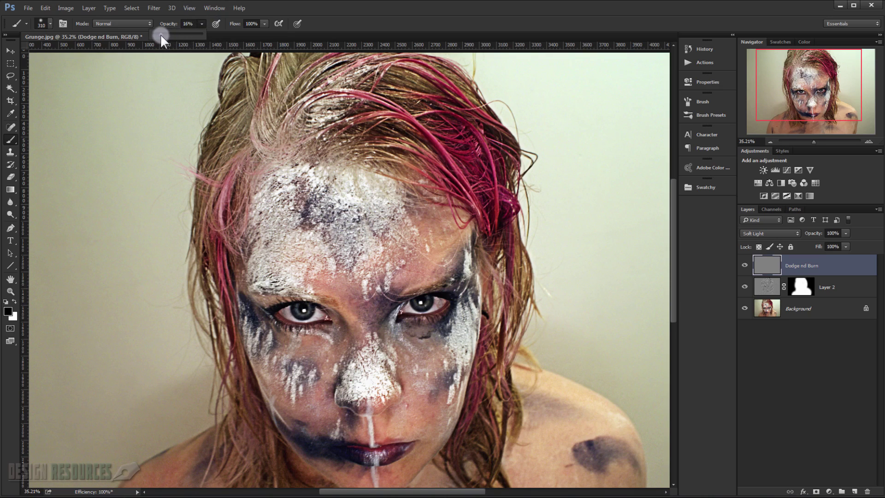
left_click(265, 24)
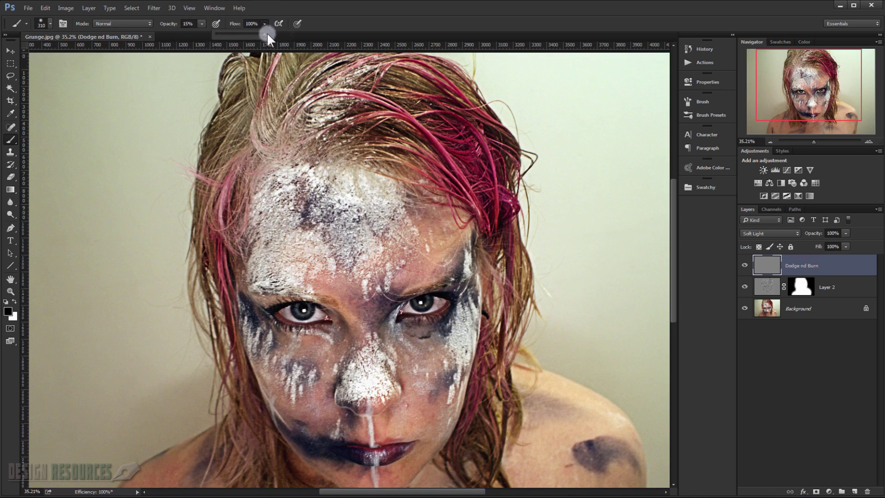
left_click_drag(267, 33, 238, 38)
left_click(203, 22)
left_click(201, 36)
double_click(402, 15)
- Resize the soft brush to 396 px, switch the paint colour to white and lighten the forehead on the Dodge nd Burn layer
scroll(347, 199, "up", 4)
right_click(350, 206, "alt")
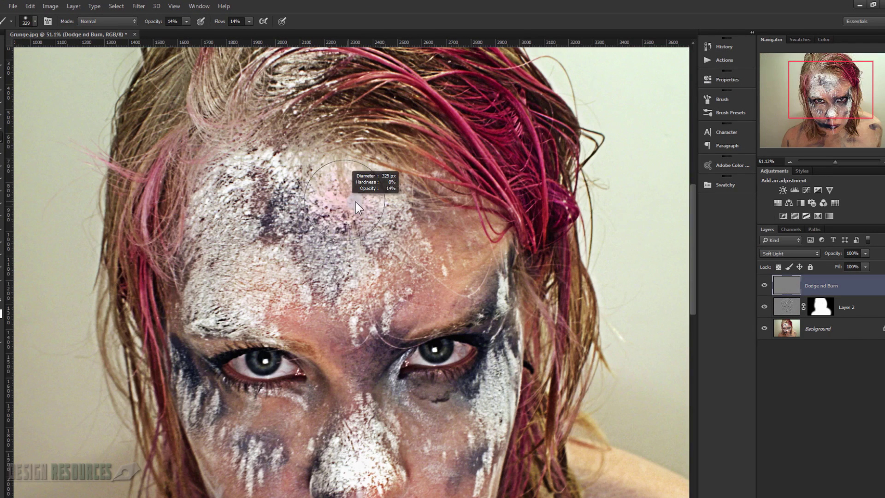
scroll(350, 210, "down", 2)
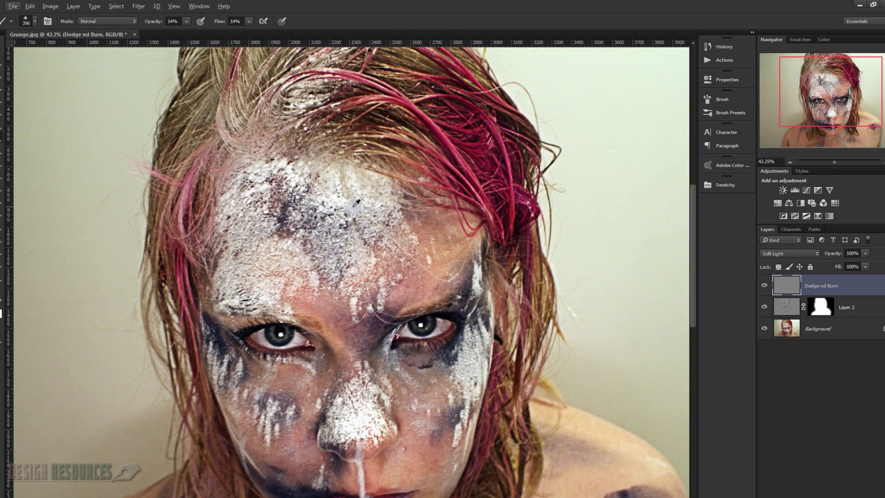
key("x")
left_click_drag(356, 200, 352, 237)
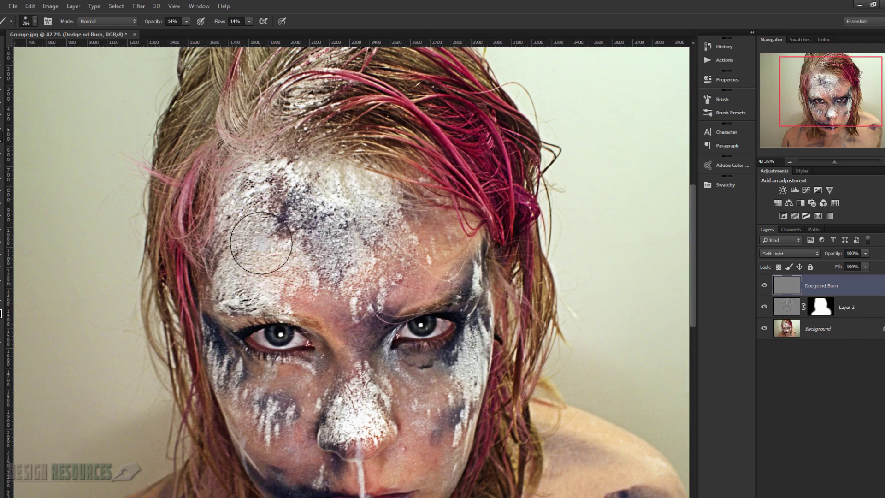
- Paint white highlights over both cheeks and the shoulder on the right side of the portrait
key("ctrl+0")
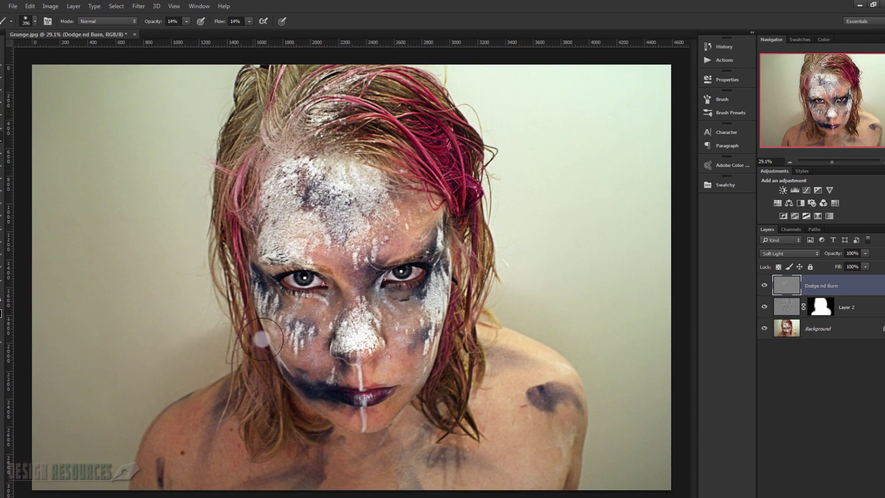
left_click_drag(262, 339, 282, 310)
left_click_drag(414, 328, 408, 365)
mouse_move(502, 368)
left_mouse_down()
mouse_move(535, 369)
mouse_move(496, 337)
left_mouse_up()
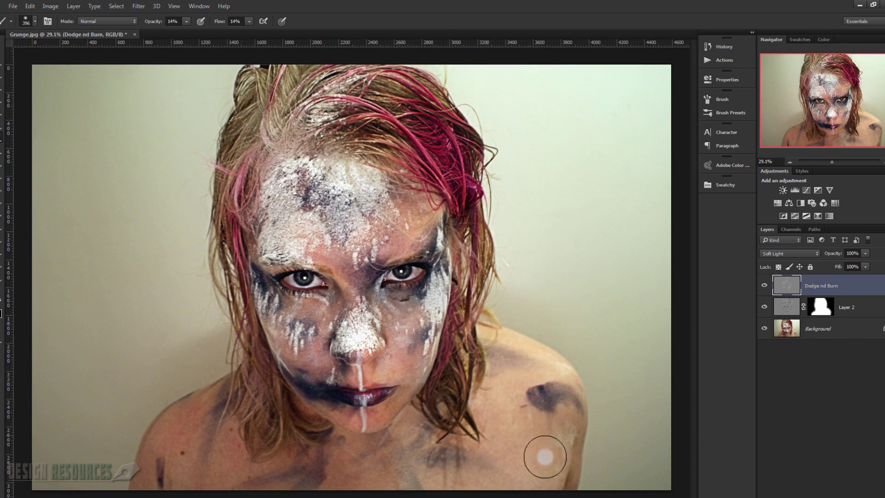
- Lighten the white of the portrait's left-hand eye with brush sizes of 60, 49 and 70 px, undoing the stroke made below the eye
scroll(533, 372, "up", 8)
scroll(415, 259, "up", 2)
scroll(324, 240, "up", 7)
left_click_drag(370, 229, 242, 239)
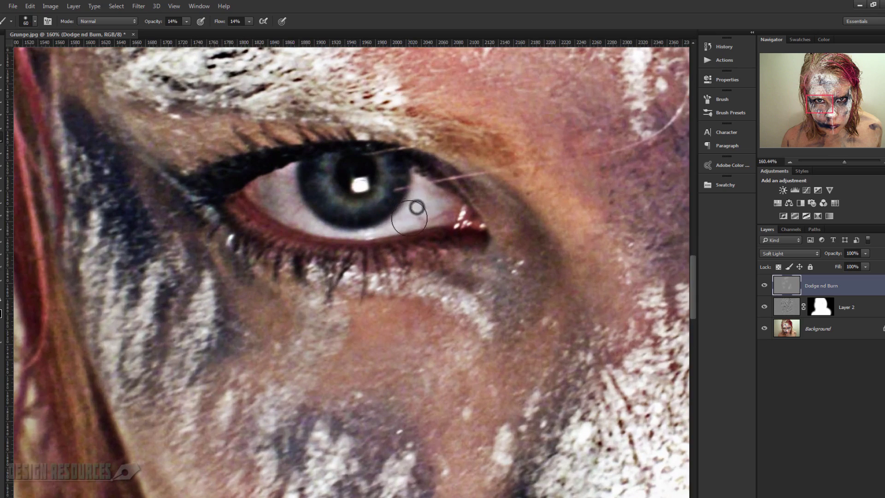
mouse_move(409, 218)
left_mouse_down()
mouse_move(430, 193)
mouse_move(409, 213)
mouse_move(297, 198)
mouse_move(340, 195)
mouse_move(312, 174)
mouse_move(387, 175)
mouse_move(375, 194)
left_mouse_up()
right_click(379, 180, "alt")
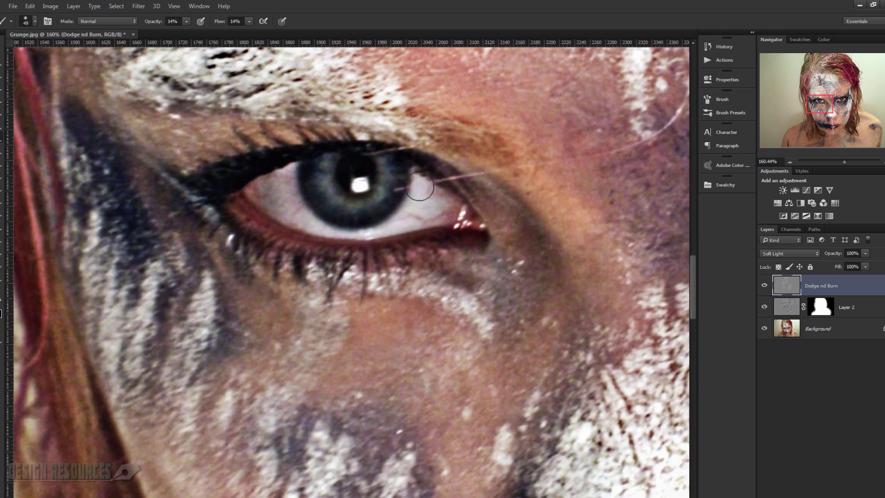
left_click_drag(434, 209, 427, 208)
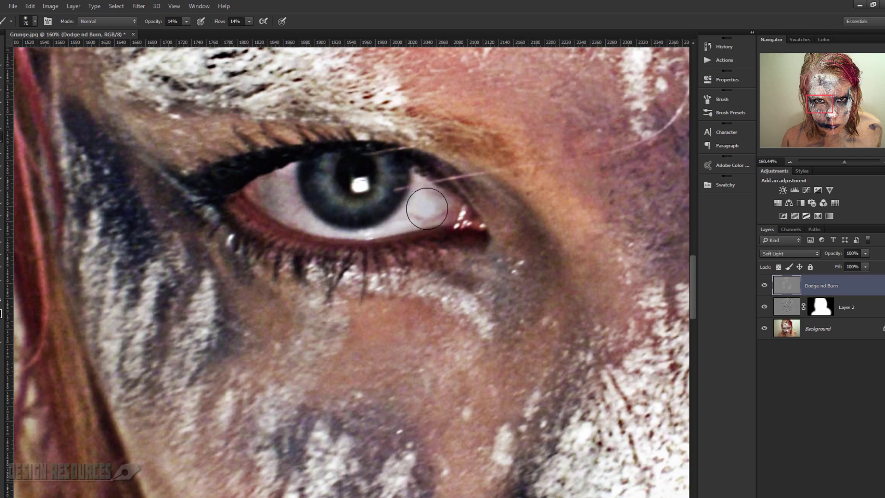
mouse_move(471, 276)
left_mouse_down()
mouse_move(475, 306)
mouse_move(448, 304)
left_mouse_up()
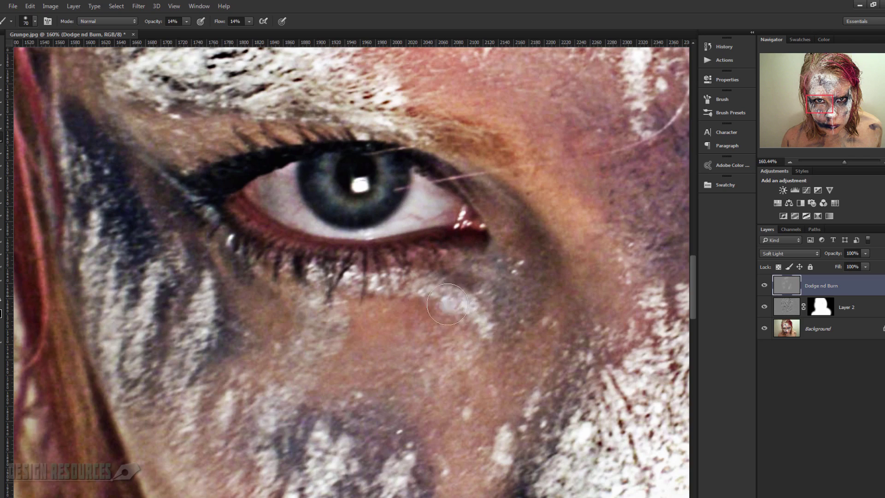
key("ctrl+z")
- Reduce the brush to 45 px and paint white over the white of the portrait's right-hand eye
scroll(411, 174, "down", 3)
left_click_drag(473, 215, 59, 274)
left_click_drag(492, 249, 59, 272)
left_click_drag(635, 267, 115, 259)
left_click_drag(344, 267, 129, 253)
scroll(352, 259, "up", 3)
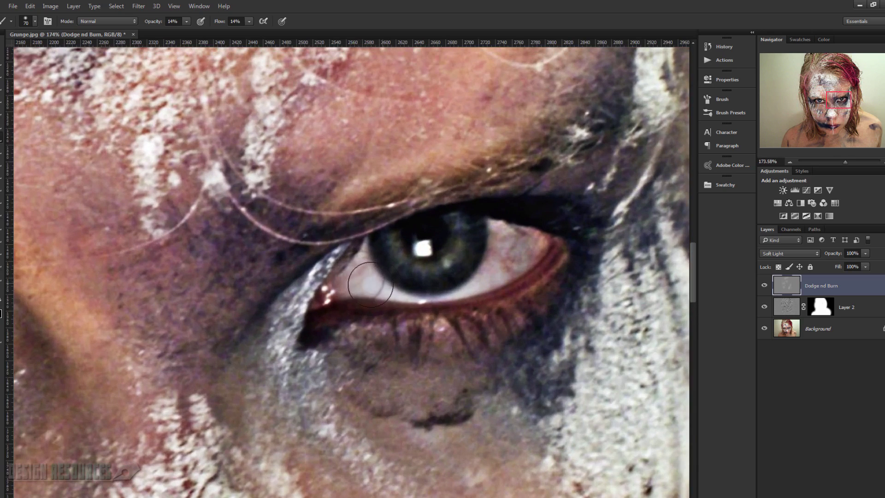
key("bracketleft")
key("bracketleft")
key("bracketleft")
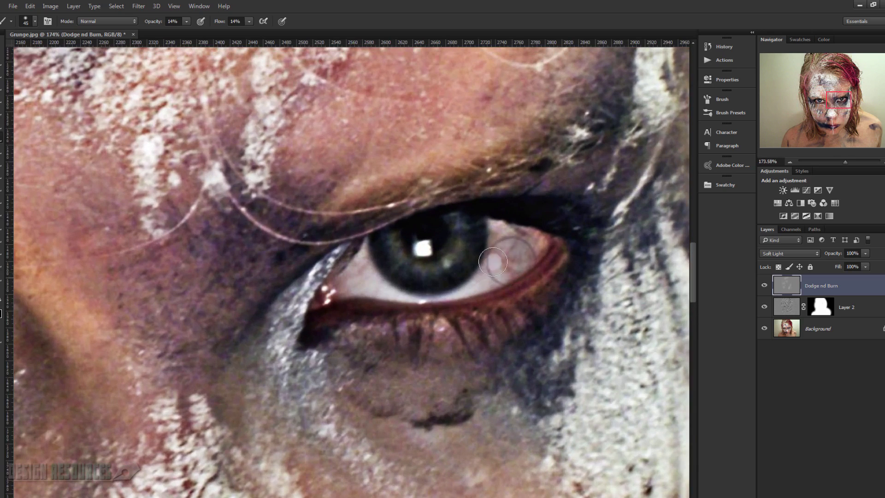
left_click_drag(517, 247, 444, 297)
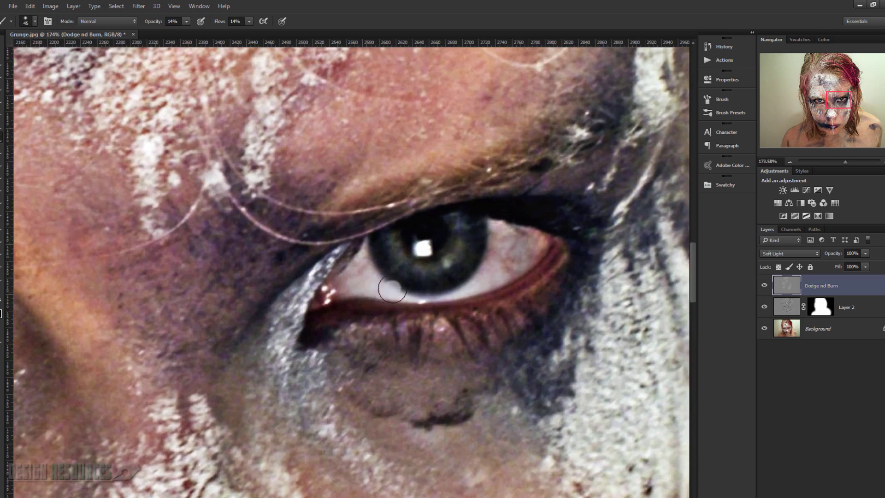
left_click_drag(392, 288, 344, 284)
- Enlarge the brush to 80 px and paint further white highlights over the details of the face
mouse_move(430, 261)
left_mouse_down()
mouse_move(456, 248)
mouse_move(462, 223)
mouse_move(407, 269)
mouse_move(422, 253)
mouse_move(314, 272)
mouse_move(297, 307)
mouse_move(295, 406)
mouse_move(295, 368)
mouse_move(347, 437)
left_mouse_up()
key("bracketright")
key("bracketright")
key("bracketright")
left_click_drag(426, 477, 368, 455)
mouse_move(302, 352)
left_mouse_down()
mouse_move(295, 315)
mouse_move(349, 275)
left_mouse_up()
mouse_move(357, 285)
left_mouse_down()
mouse_move(380, 283)
mouse_move(370, 283)
mouse_move(418, 207)
left_mouse_up()
- Switch the paint colour to black and darken the outer rims of both irises with a 45 px brush
scroll(464, 279, "down", 5)
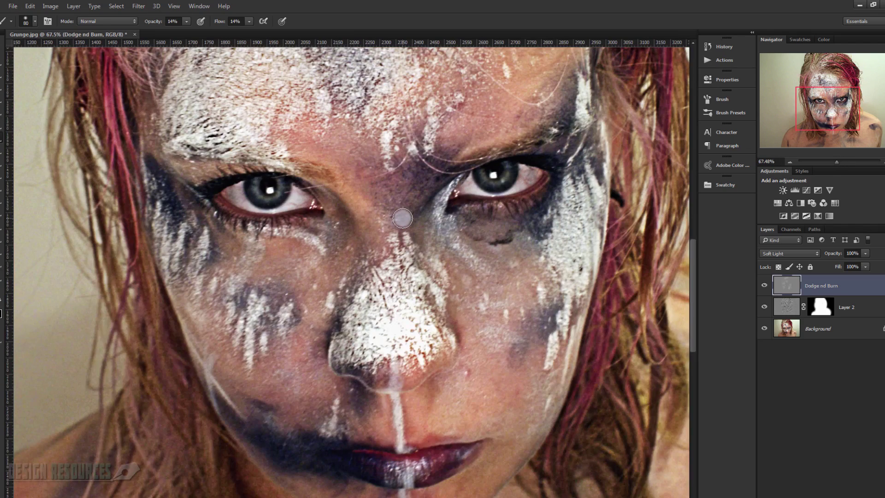
scroll(258, 196, "up", 5)
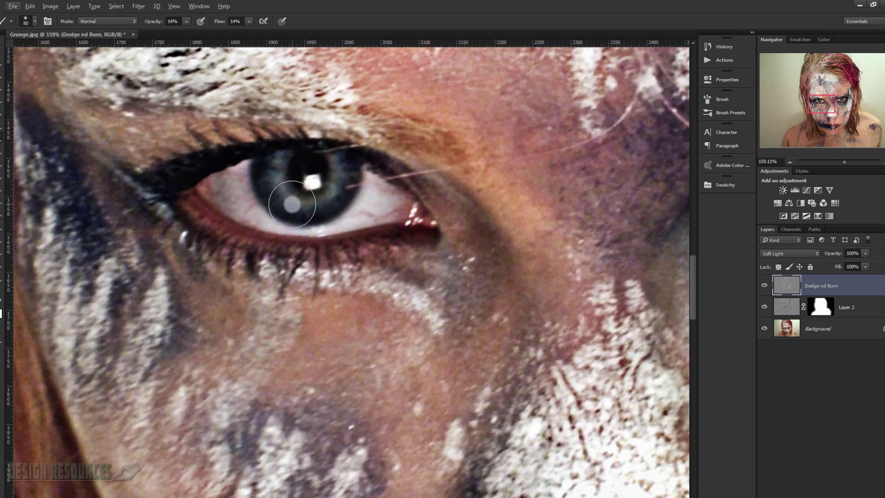
mouse_move(277, 202)
left_mouse_down()
mouse_move(258, 177)
mouse_move(266, 193)
mouse_move(323, 213)
mouse_move(358, 172)
mouse_move(338, 199)
mouse_move(279, 200)
mouse_move(256, 166)
mouse_move(263, 146)
mouse_move(216, 158)
mouse_move(247, 183)
left_mouse_up()
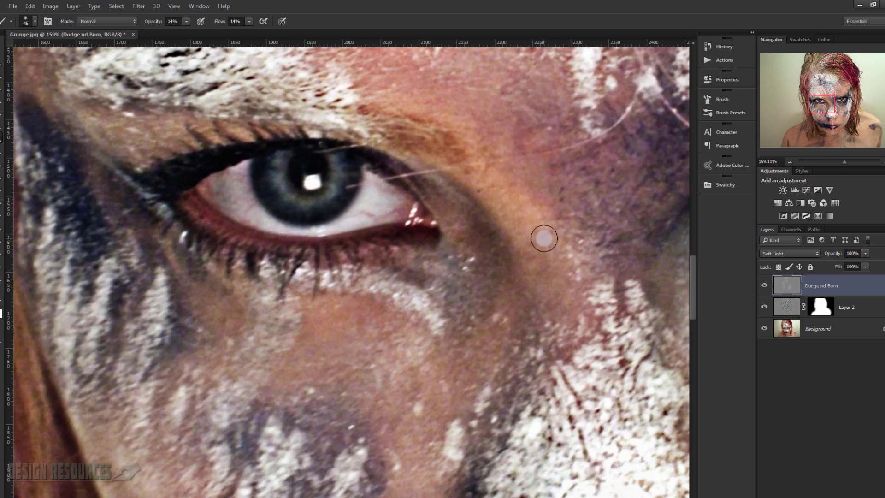
left_click_drag(567, 223, 187, 243)
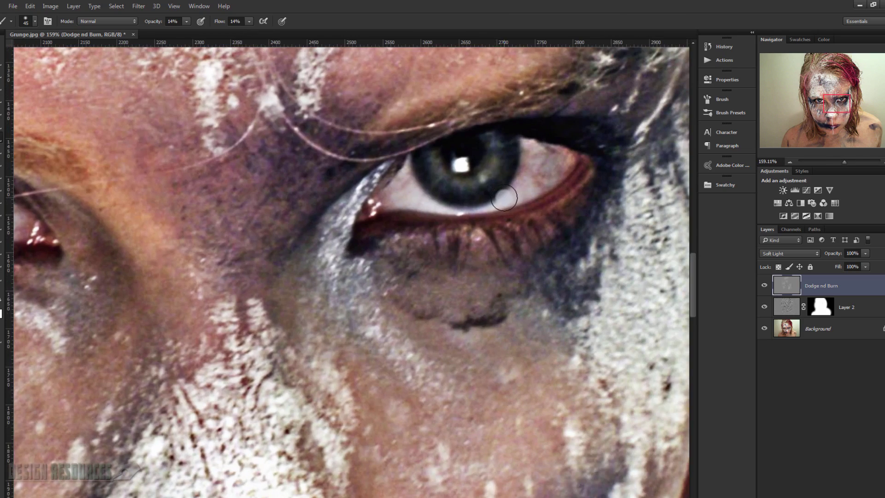
mouse_move(514, 171)
left_mouse_down()
mouse_move(513, 144)
mouse_move(508, 180)
mouse_move(489, 198)
mouse_move(455, 201)
mouse_move(423, 167)
left_mouse_up()
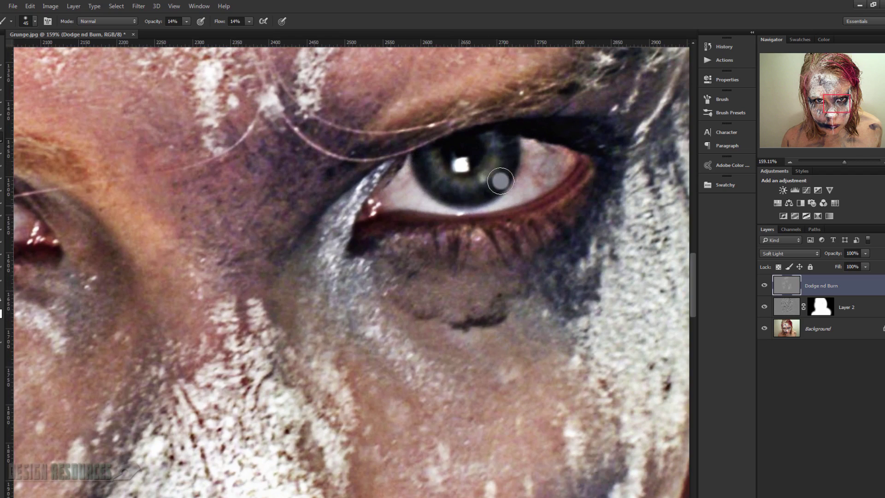
left_click_drag(500, 181, 460, 204)
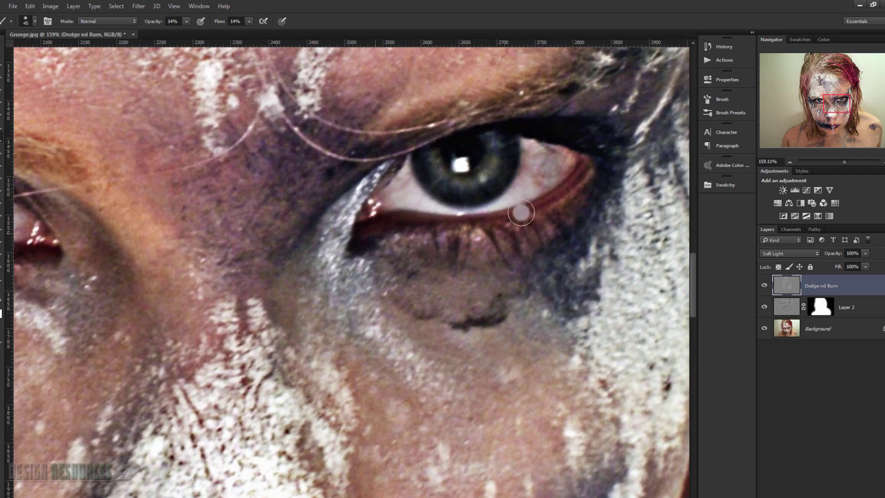
- Enlarge the brush to 427 px and paint black over the shadows of the neck and chest below the hair
scroll(516, 248, "down", 4)
scroll(517, 246, "down", 2)
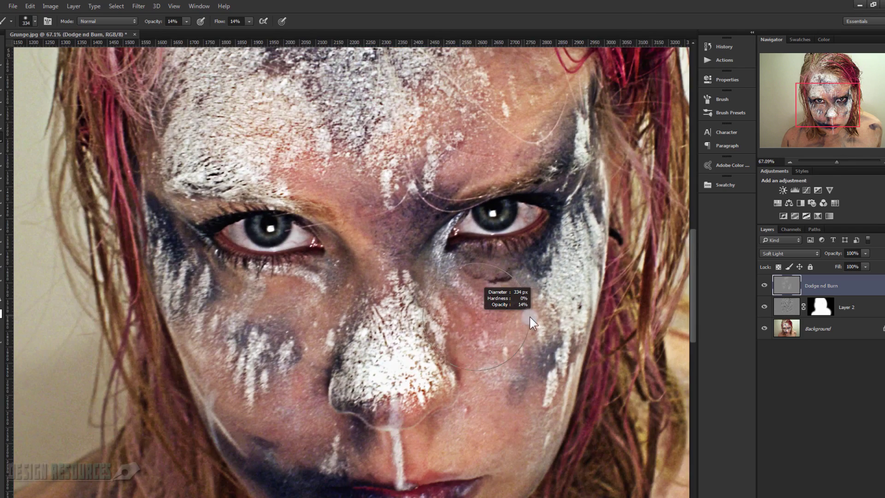
left_click_drag(530, 317, 545, 317)
scroll(225, 322, "down", 1)
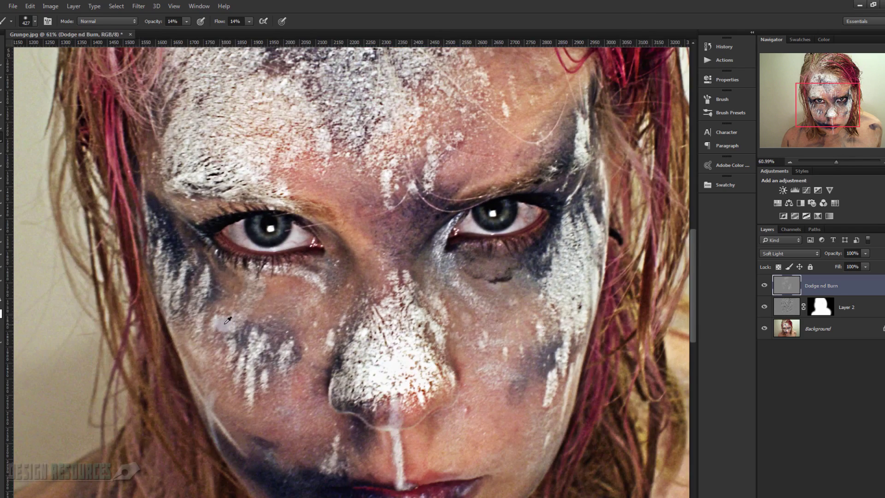
scroll(227, 319, "down", 2)
scroll(266, 365, "down", 5)
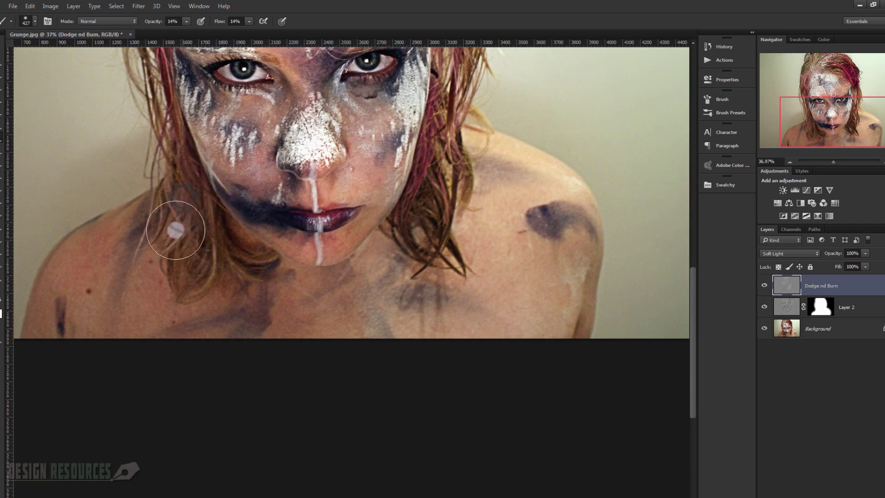
mouse_move(175, 230)
left_mouse_down()
mouse_move(233, 265)
mouse_move(176, 293)
mouse_move(247, 306)
mouse_move(225, 329)
left_mouse_up()
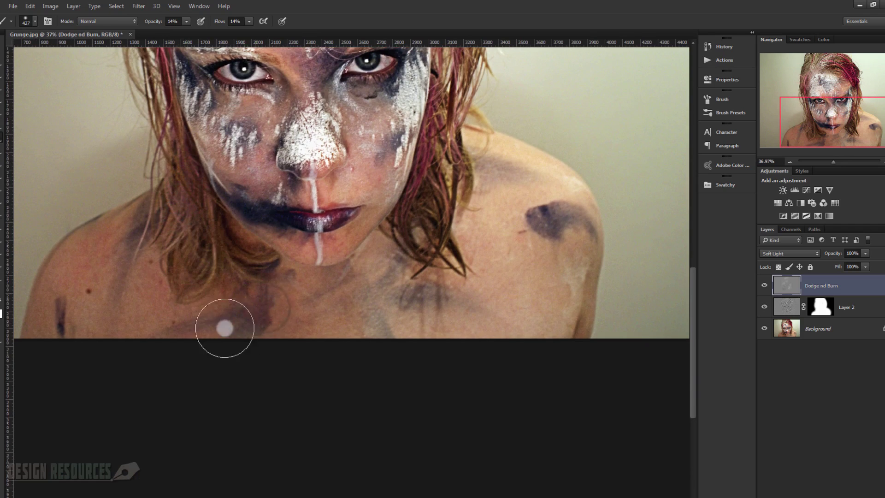
- Darken the hair with black, using a 1046 px brush at the top of the head and a 542 px brush for the lower strands
key("ctrl+0")
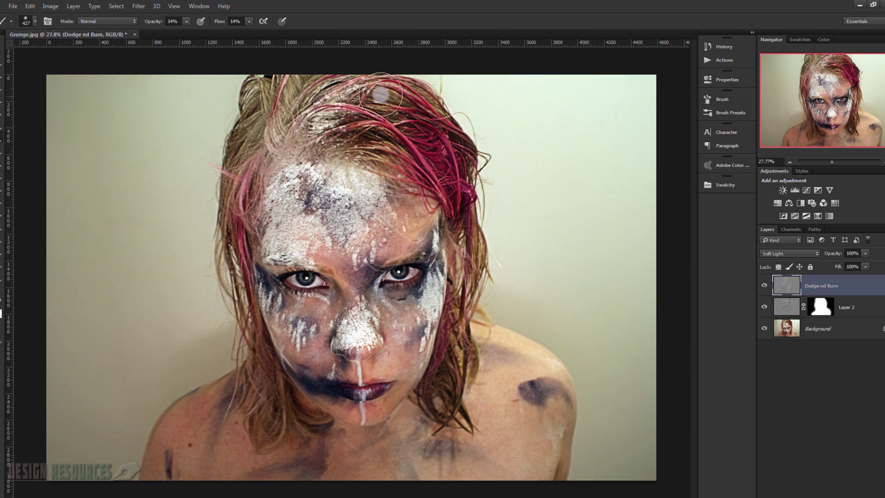
right_click(389, 118, "alt")
left_click(287, 128)
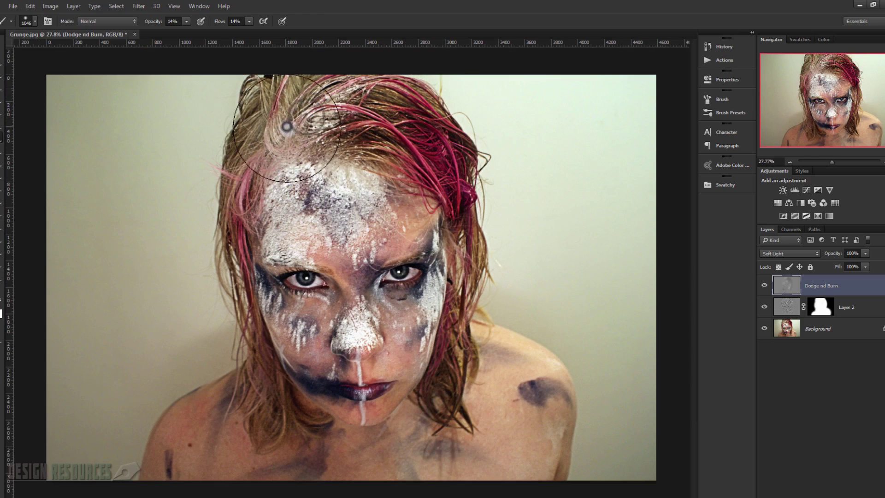
right_click(287, 127, "alt")
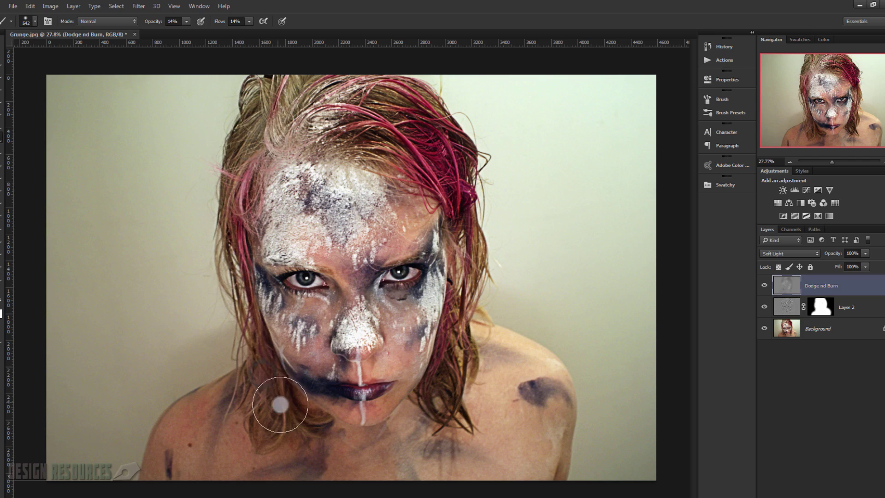
- Hide and show the Dodge nd Burn layer to compare the portrait before and after the shading
left_click(766, 287)
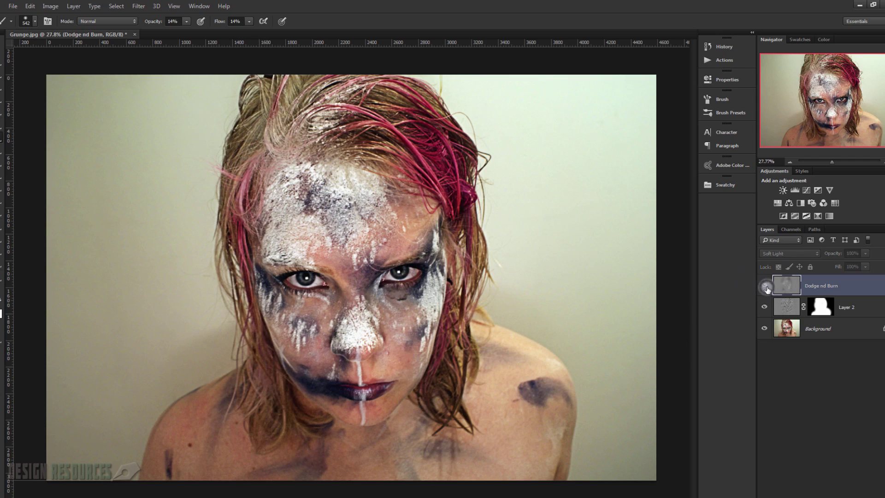
scroll(403, 269, "down", 3)
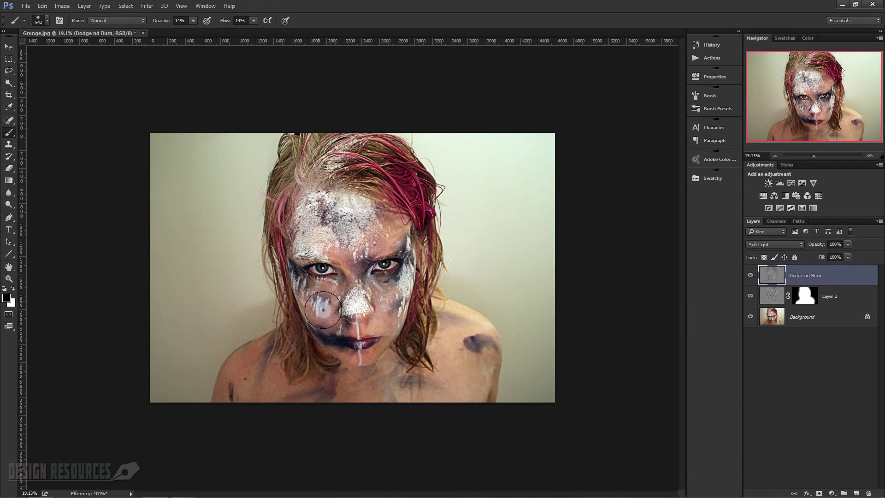
scroll(344, 295, "down", 1)
- Reduce the brush to 283 px and paint black shading from the bridge of the nose up to the forehead
scroll(365, 288, "up", 2)
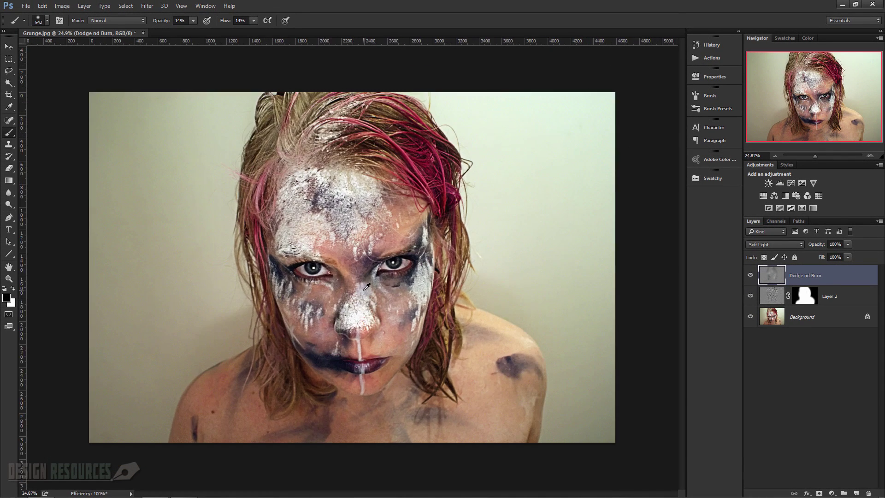
scroll(356, 273, "up", 2)
left_click_drag(357, 273, 362, 218)
- Check the finished dodging and burning on the whole portrait by switching the Dodge nd Burn layer off and on
scroll(362, 218, "down", 1)
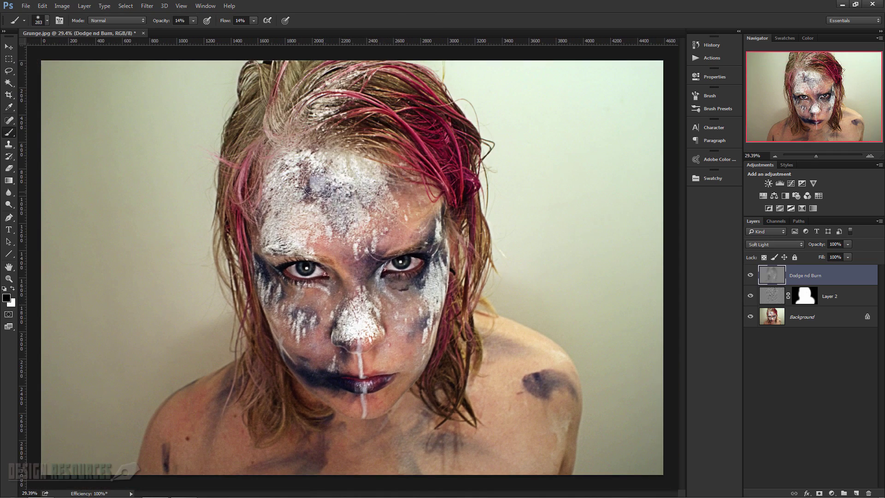
scroll(507, 268, "down", 2)
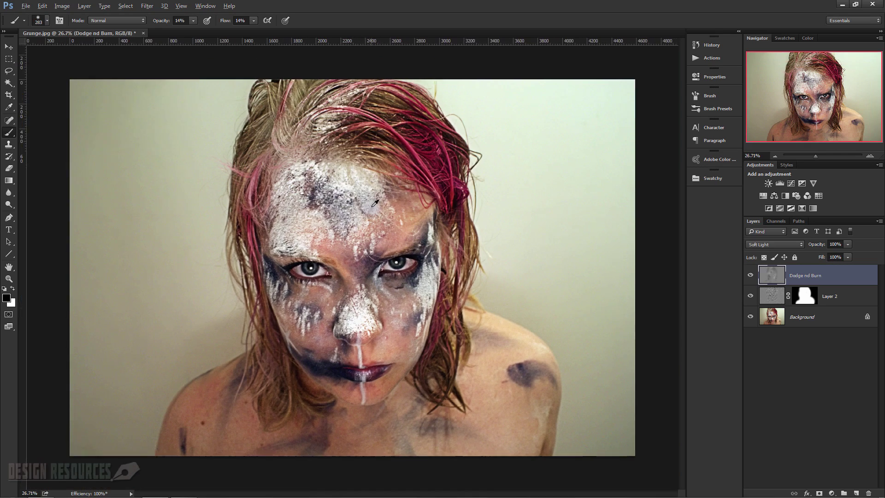
left_click(749, 278)
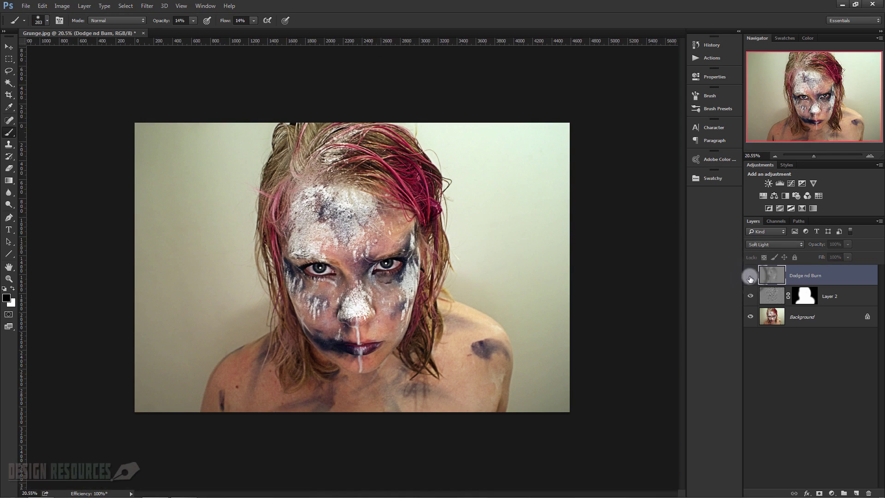
left_click(751, 275)
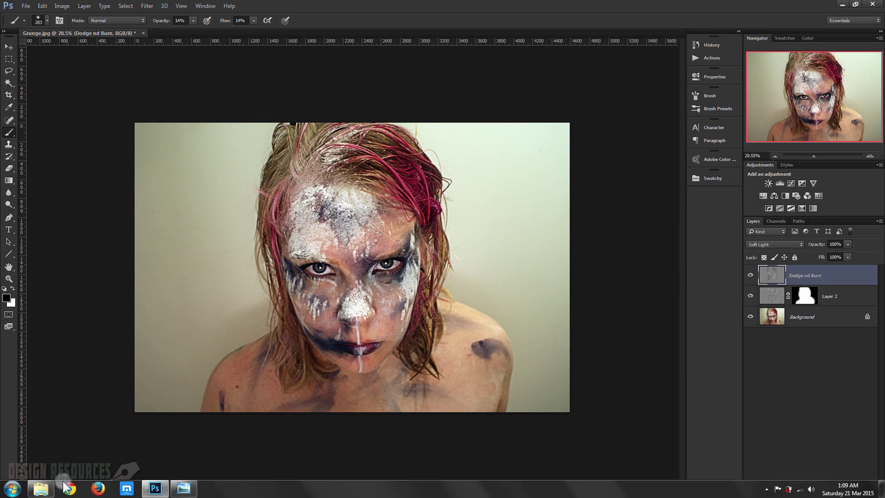
- Place ADR-Paper_texture.jpg from the Grunge Effect folder into the portrait, rotated -90° and enlarged to cover the whole canvas
left_click(46, 490)
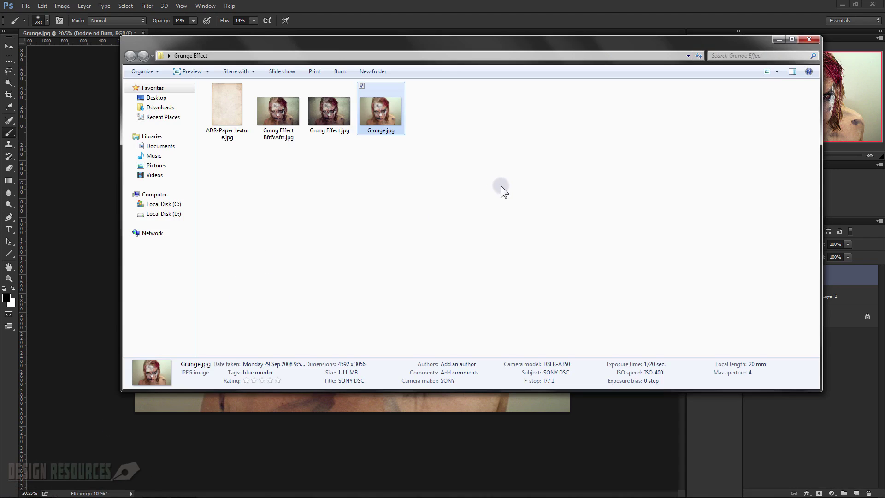
left_click_drag(240, 140, 107, 196)
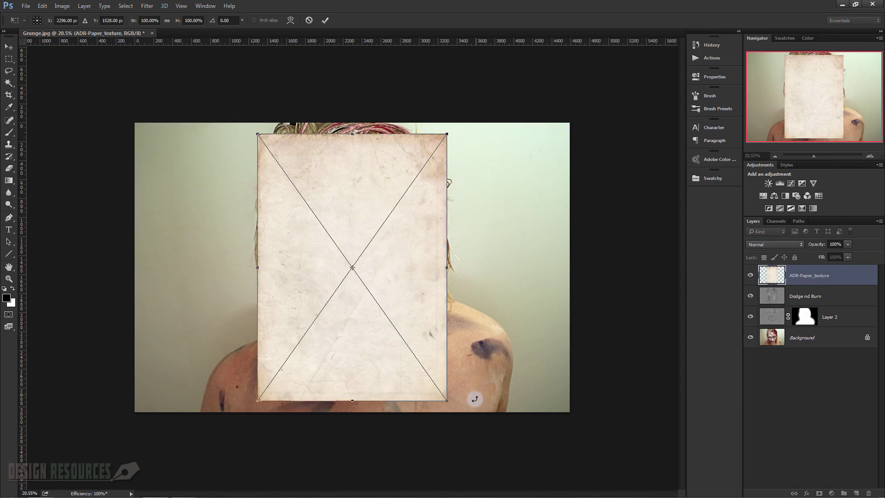
left_click_drag(474, 399, 442, 181)
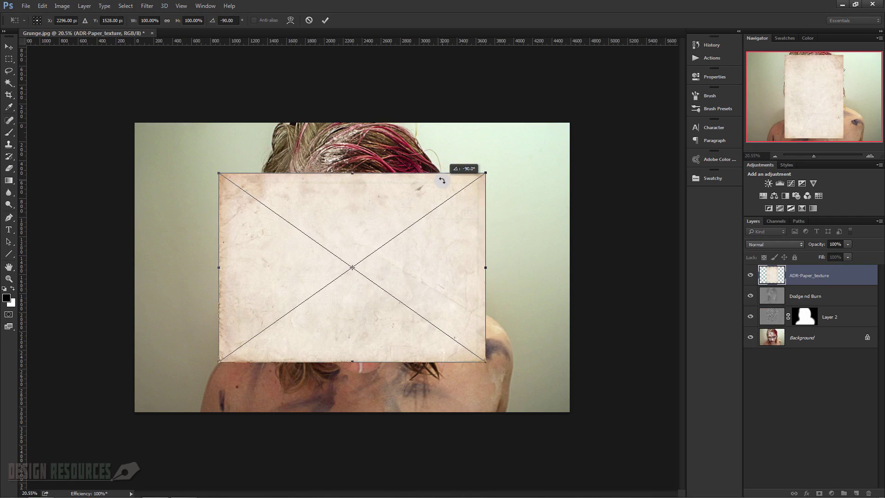
left_click_drag(415, 241, 368, 207)
left_click_drag(401, 310, 570, 412)
key("Return")
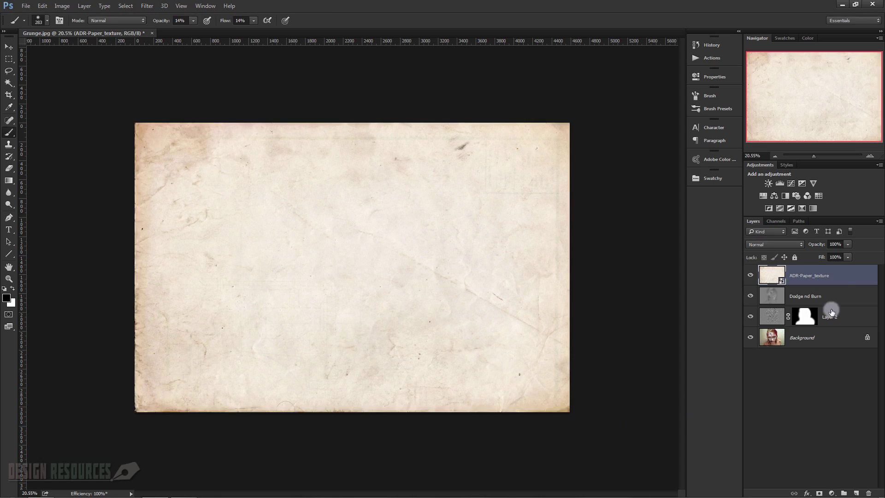
- Rasterize the ADR-Paper_texture layer and set its blend mode to Multiply
right_click(834, 280)
left_click(779, 261)
left_click(779, 243)
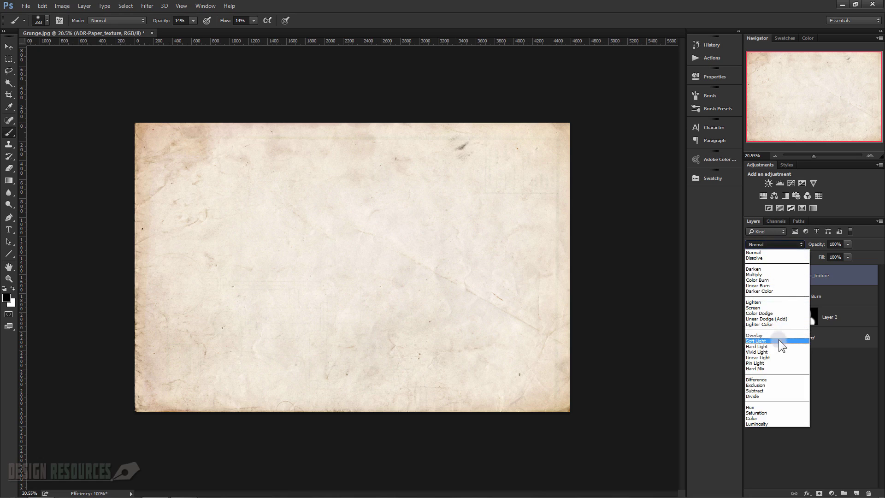
left_click(778, 275)
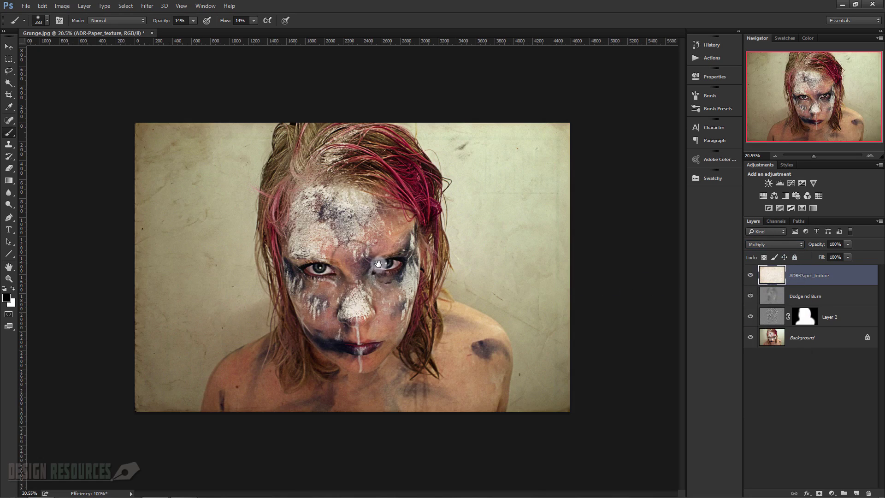
- Desaturate the paper texture and switch its layer off and on to compare the portrait with and without it
scroll(354, 253, "up", 5)
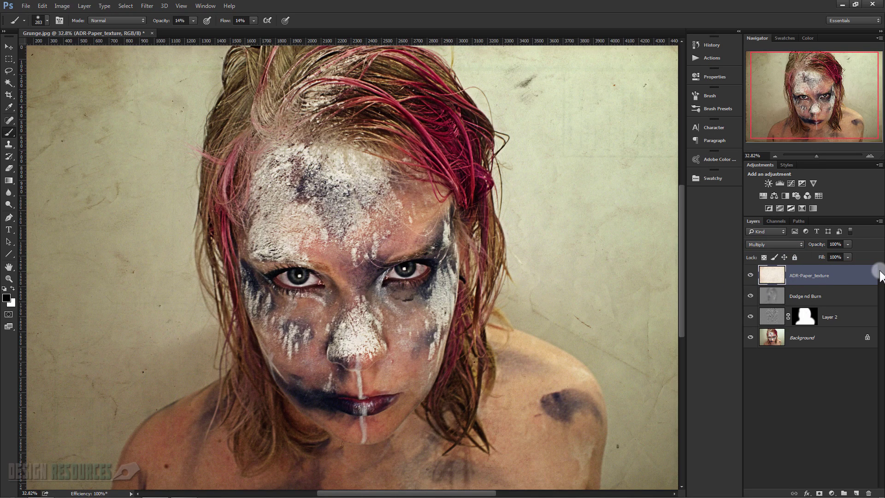
scroll(351, 243, "down", 6)
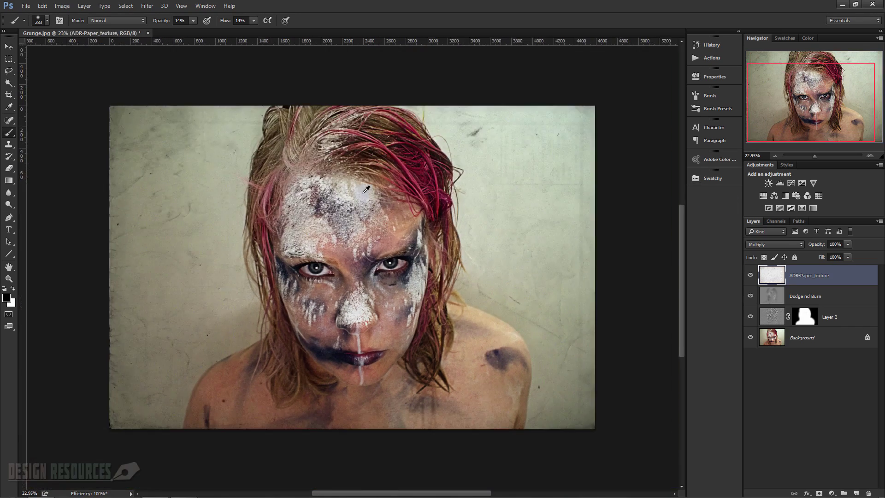
left_click(751, 277)
left_click(751, 276)
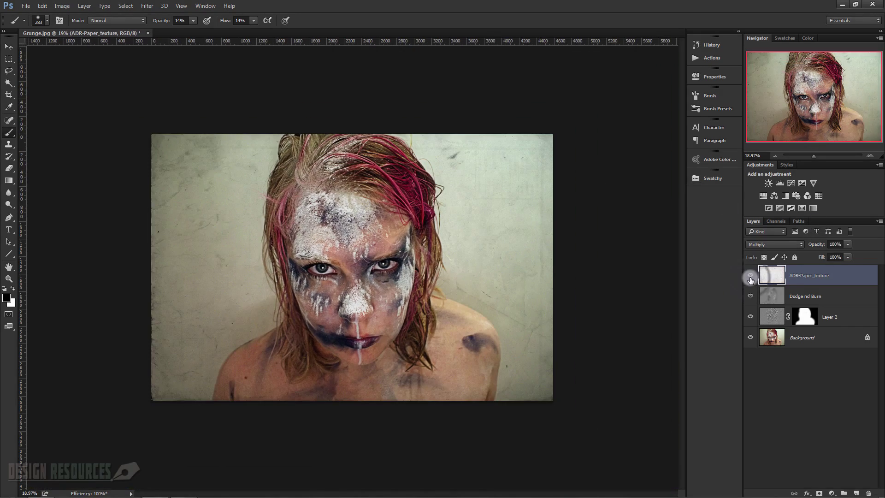
left_click(751, 277)
left_click(751, 276)
scroll(394, 272, "up", 2)
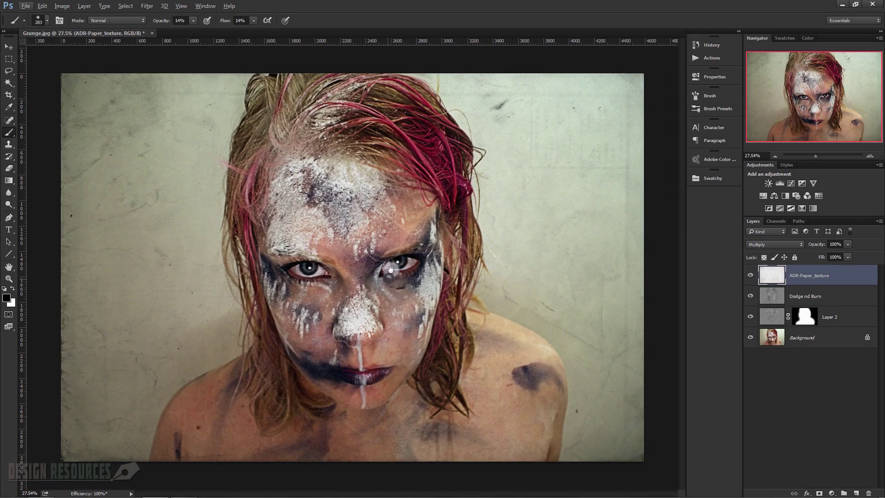
left_click(820, 493, "alt")
key("x")
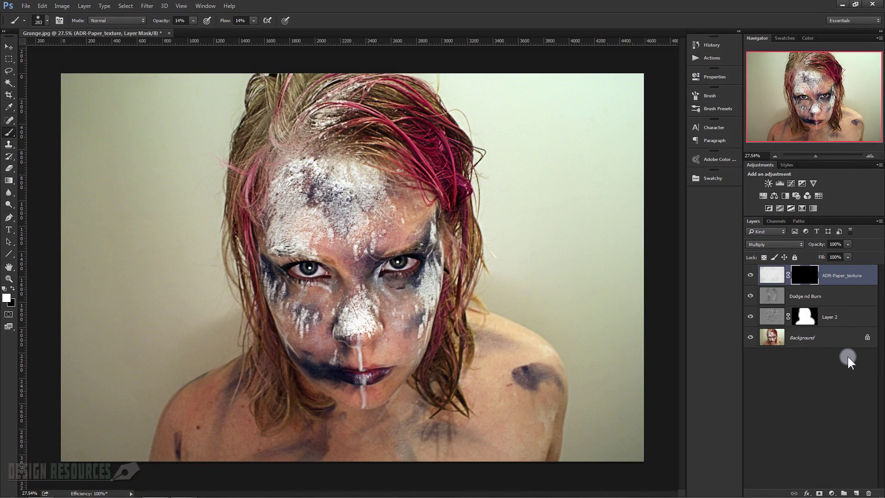
key("ctrl+z")
key("x")
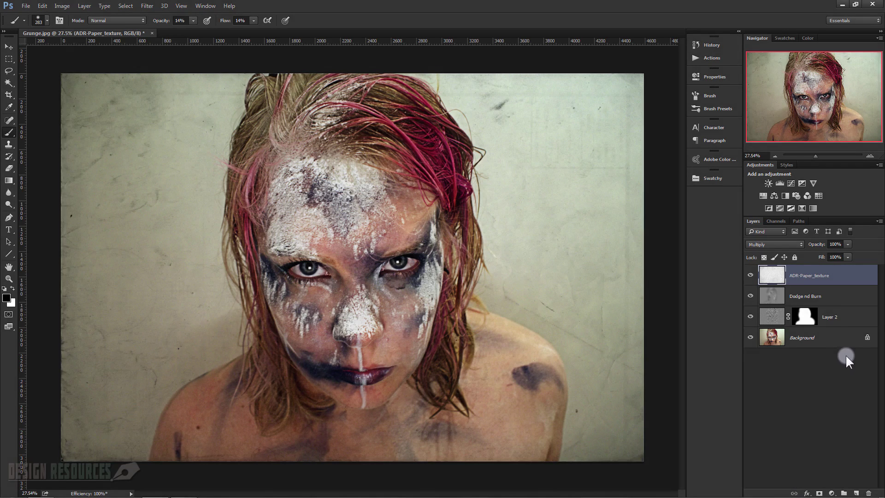
- Copy the silhouette mask of Layer 2 onto the ADR-Paper_texture layer
left_click(809, 324)
key("x")
left_click_drag(809, 323, 818, 277)
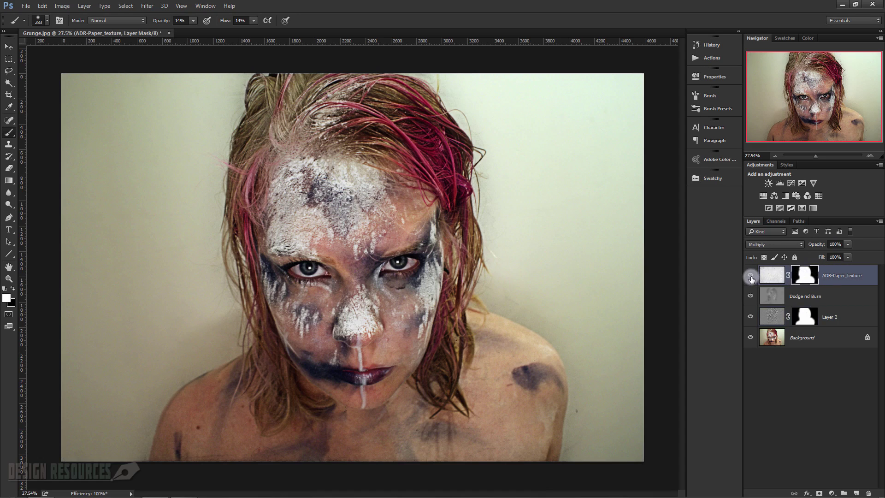
- Disable and re-enable the mask on the ADR-Paper_texture layer and inspect the texture on the face and skin
left_click(811, 276, "shift")
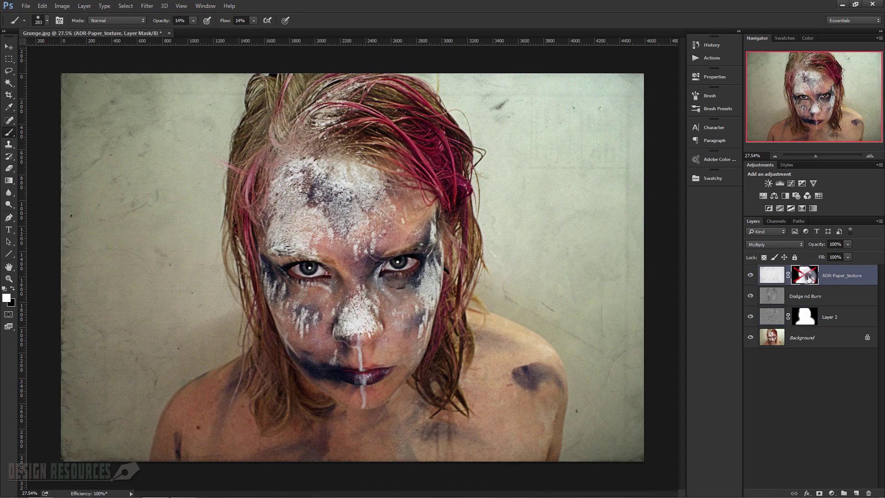
left_click(808, 277, "shift")
scroll(447, 311, "up", 3)
left_click_drag(411, 315, 435, 285)
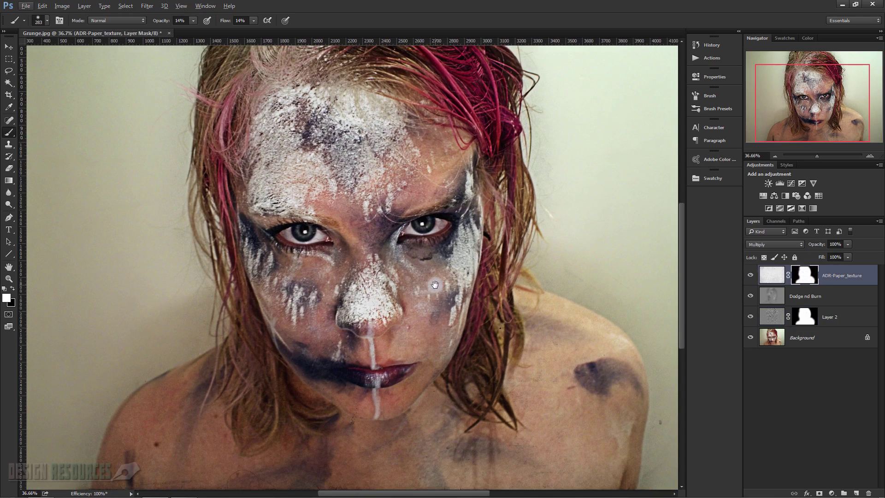
scroll(434, 284, "down", 3)
- Duplicate the ADR-Paper_texture layer and delete the mask from the copy
left_click(864, 273)
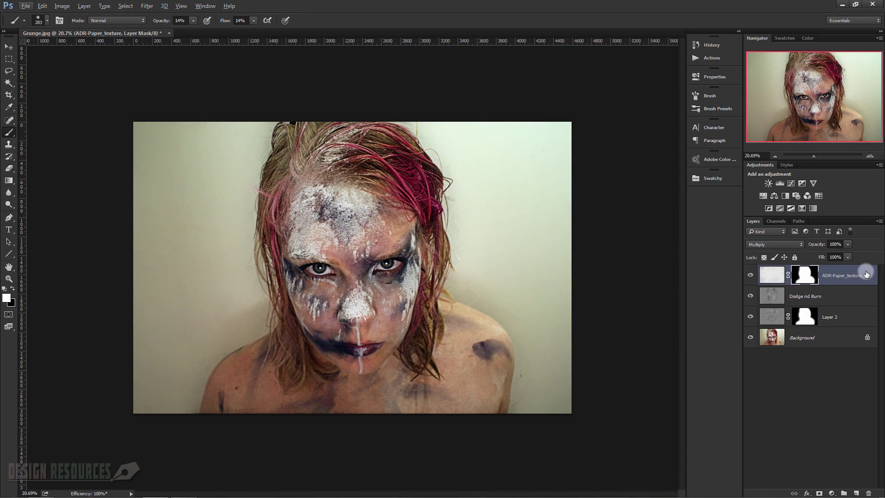
key("ctrl+j")
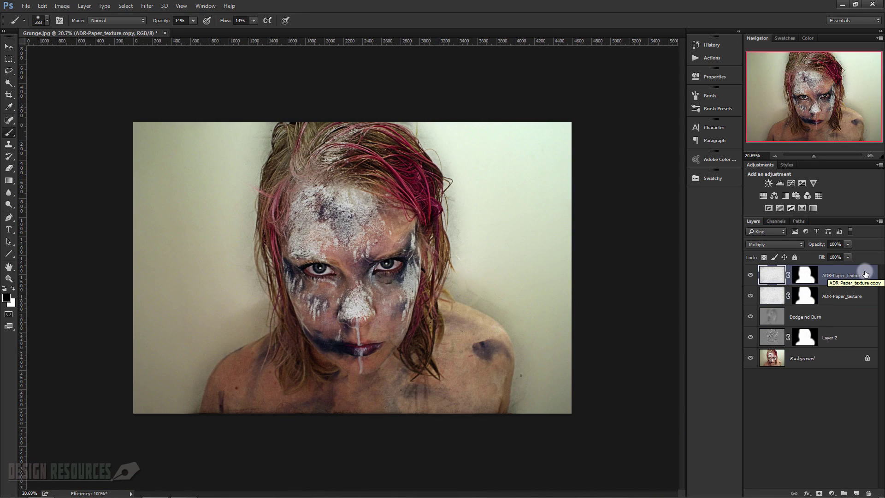
left_click_drag(865, 274, 870, 493)
left_click(491, 182)
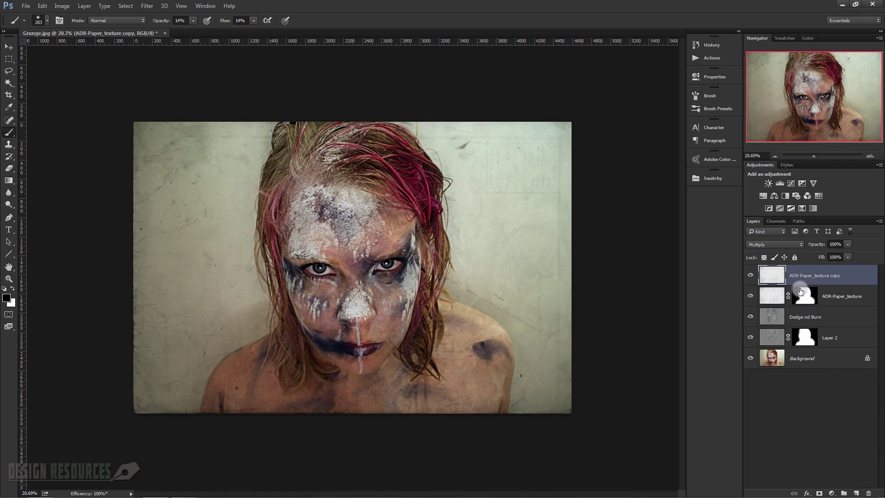
- Duplicate the unmasked ADR-Paper_texture copy layer and flip the new copy both horizontally and vertically
key("ctrl+j")
key("ctrl+t")
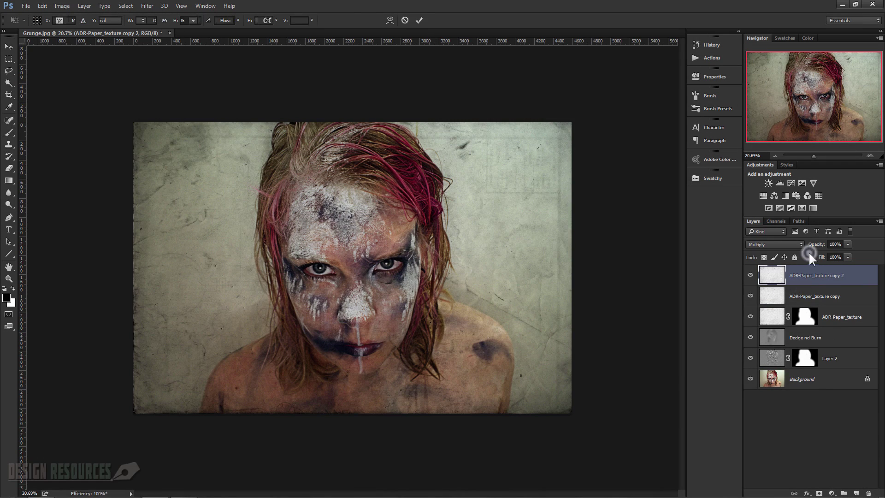
right_click(488, 237)
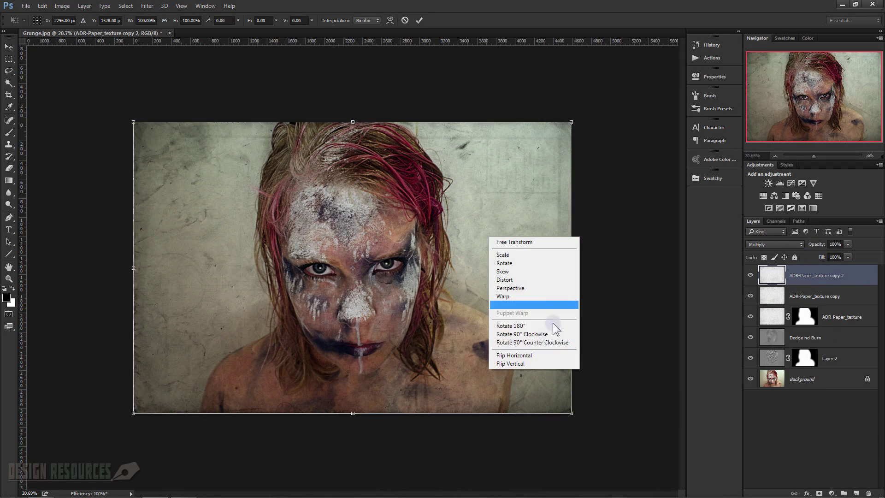
left_click(550, 353)
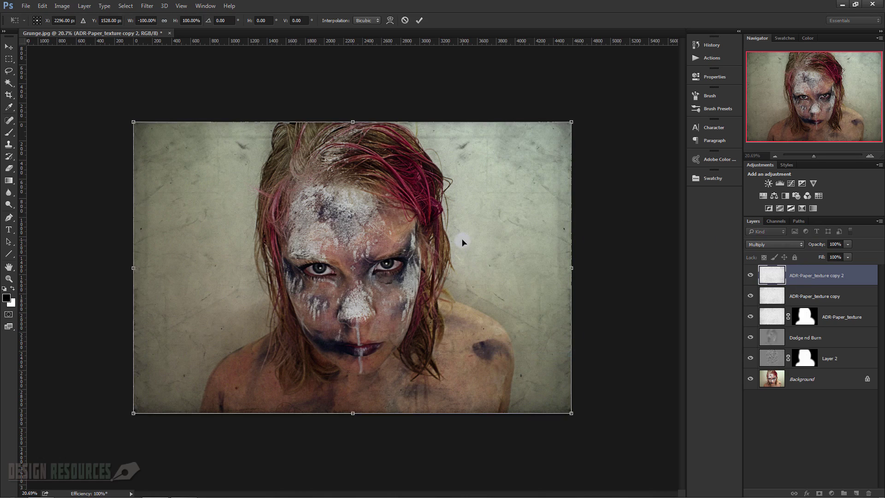
right_click(462, 199)
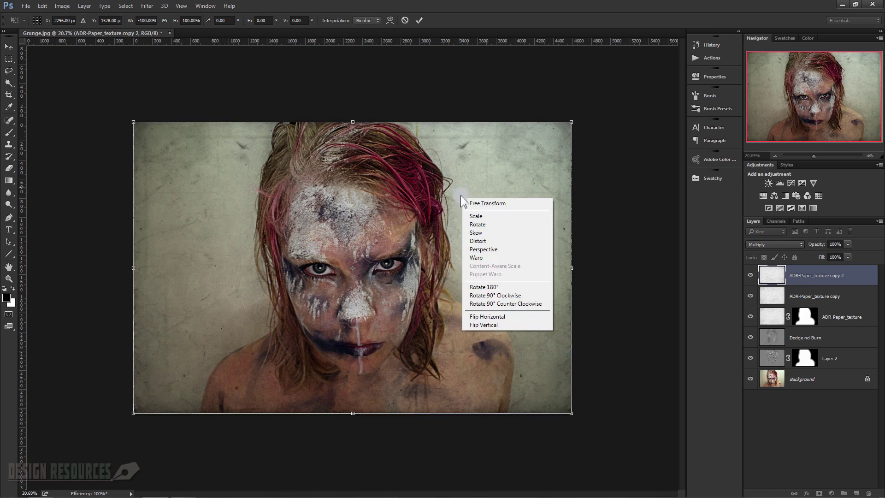
left_click(509, 323)
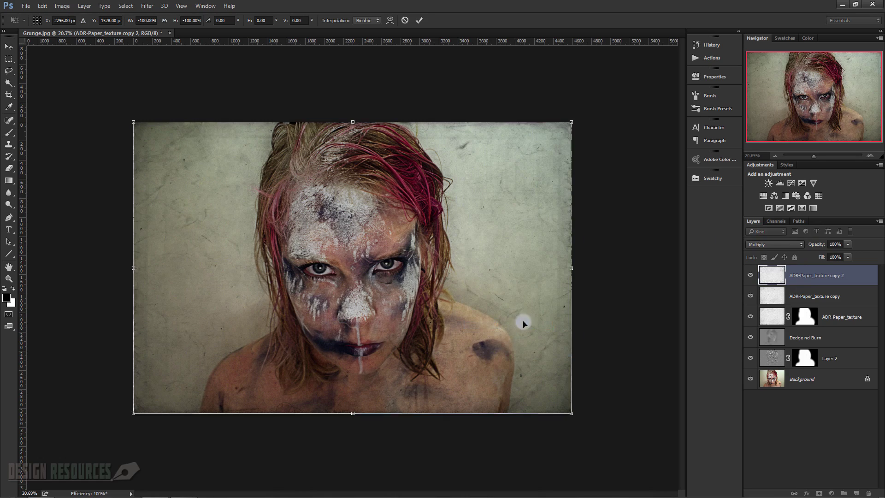
key("Return")
key("b")
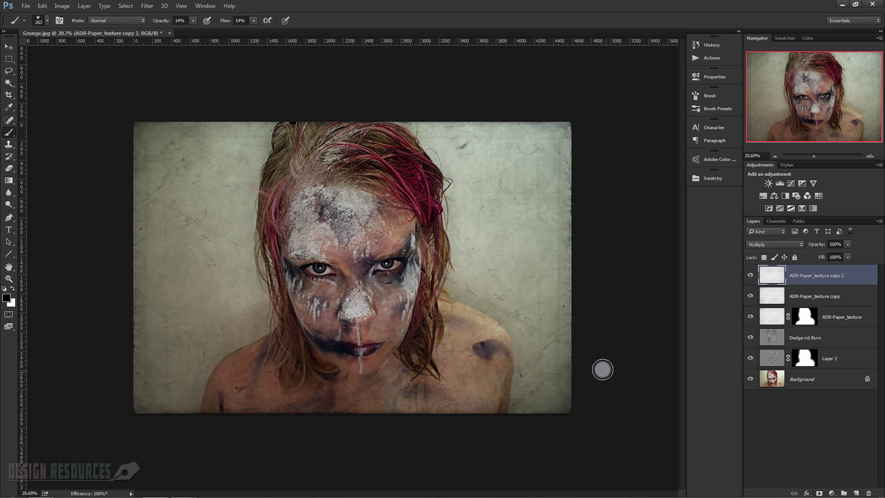
- Add a mask to the ADR-Paper_texture copy layer and fade out the image's left side with black-to-transparent linear gradients
left_click(825, 296)
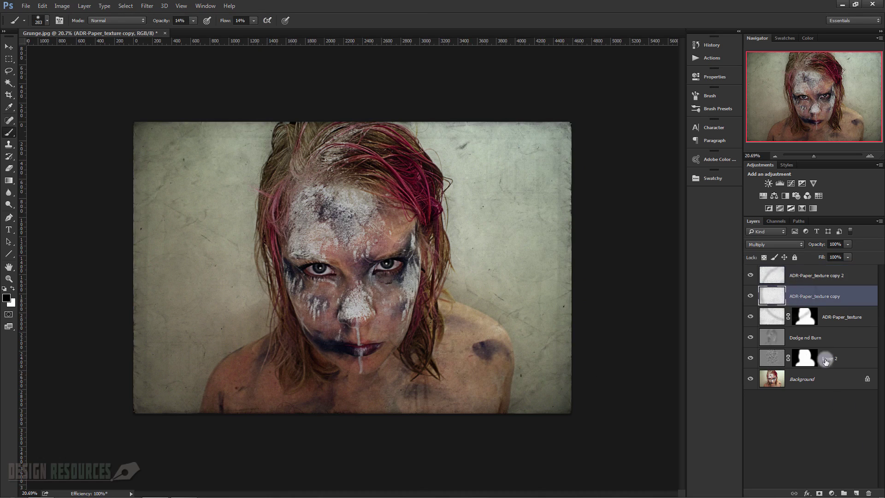
left_click(818, 493)
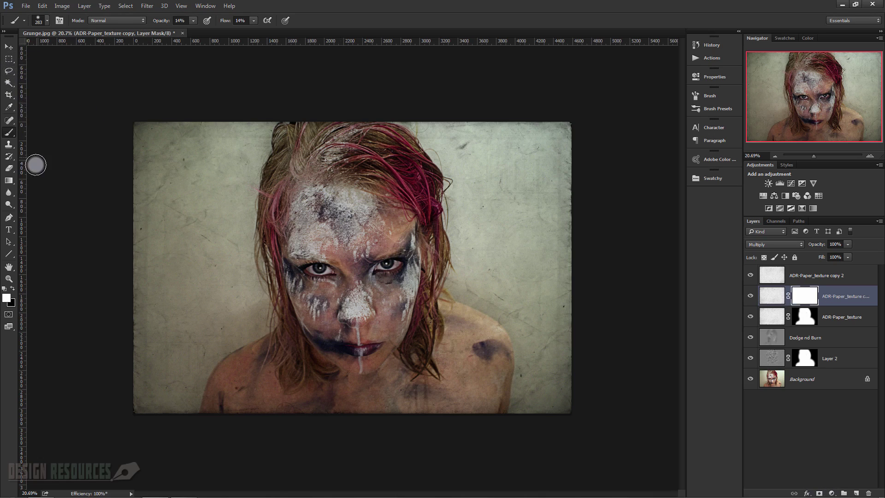
left_click(8, 179)
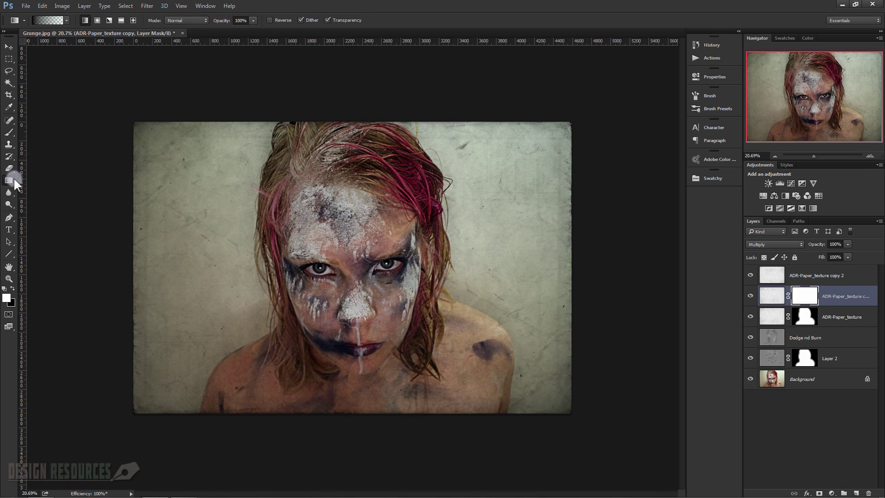
left_click(87, 20)
left_click(5, 288)
left_click_drag(93, 279, 343, 257)
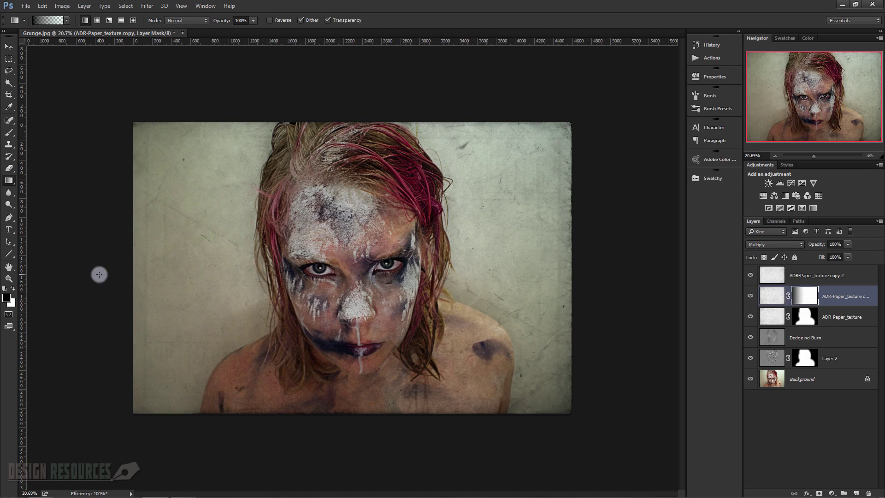
left_click_drag(99, 274, 441, 248)
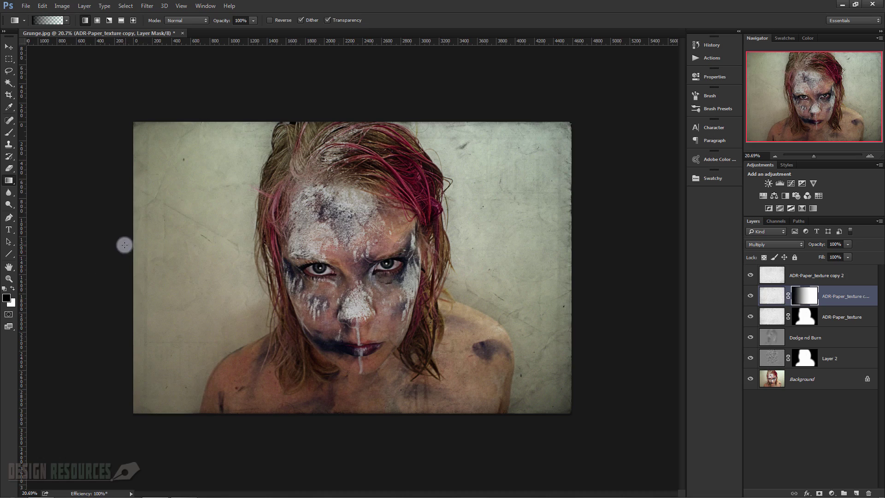
left_click_drag(121, 247, 429, 241)
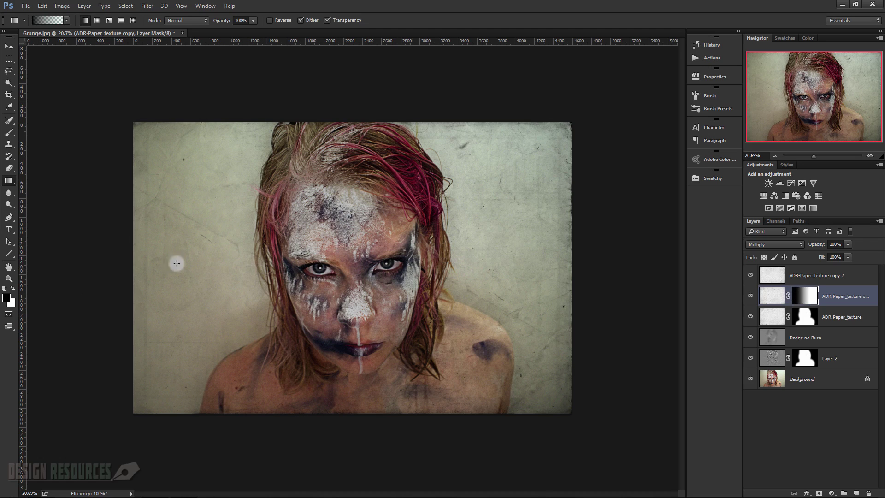
left_click_drag(124, 260, 373, 256)
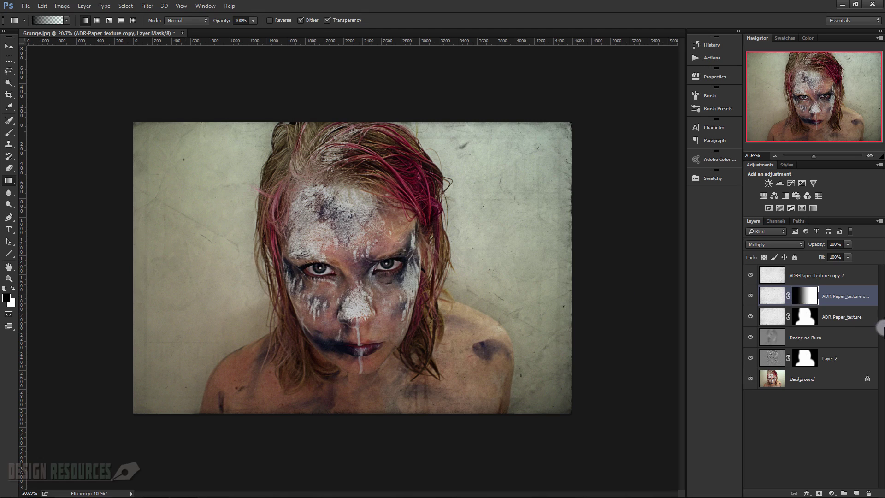
left_click(815, 275)
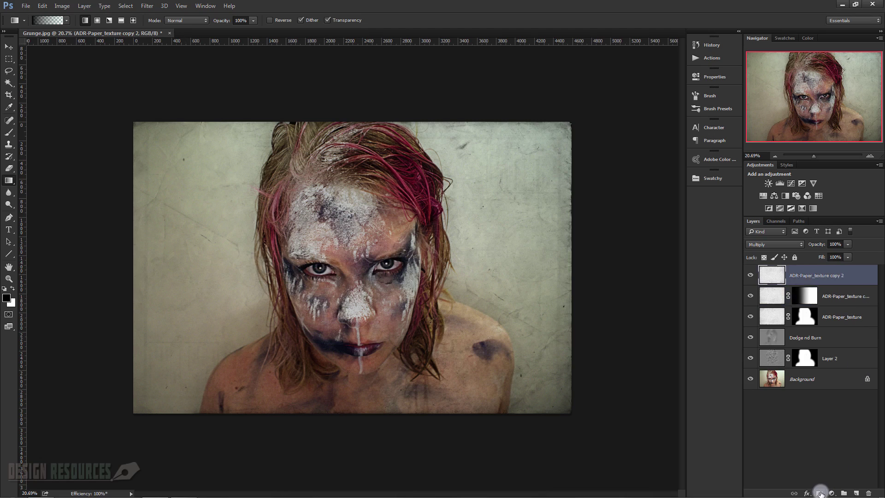
left_click(809, 295)
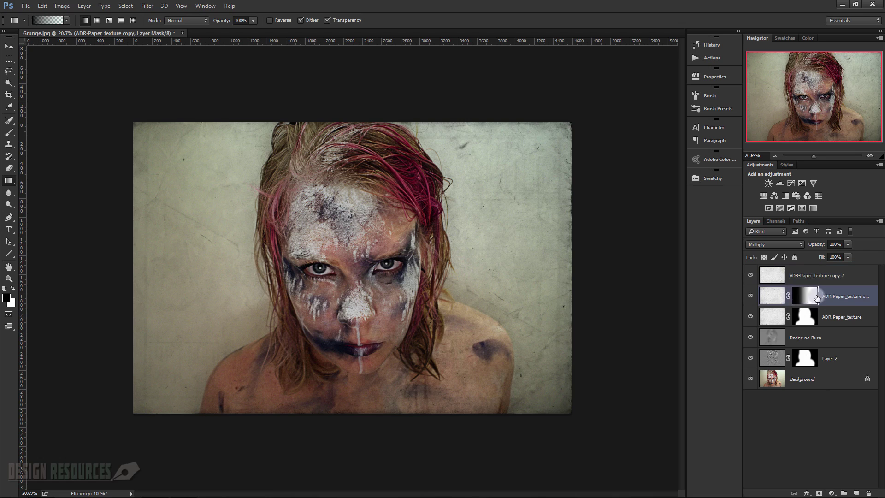
left_click_drag(812, 301, 813, 275)
left_click(810, 279)
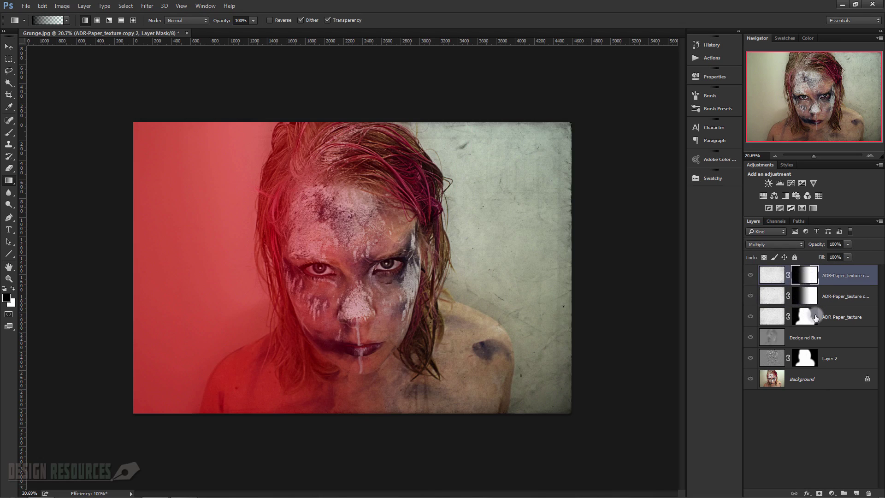
key("ctrl+z")
- Copy the gradient mask from the ADR-Paper_texture copy layer onto ADR-Paper_texture copy 2 and invert the copied mask
left_click(803, 299, "alt")
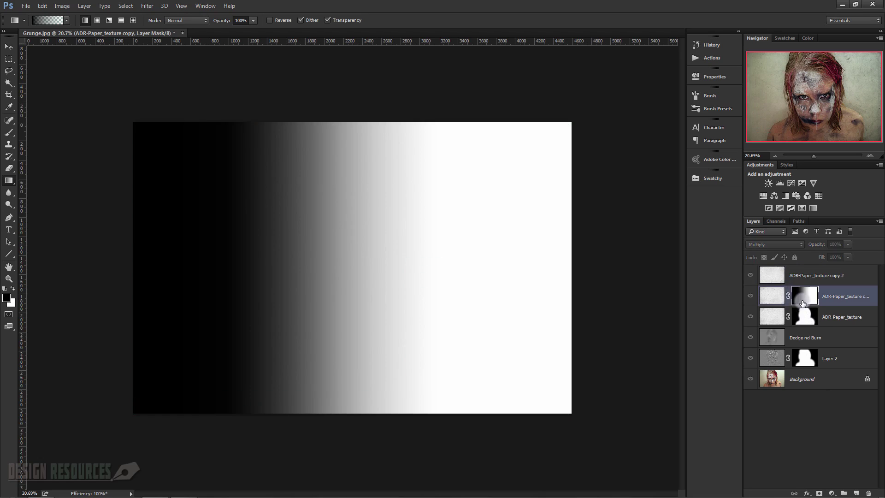
left_click(803, 301, "alt")
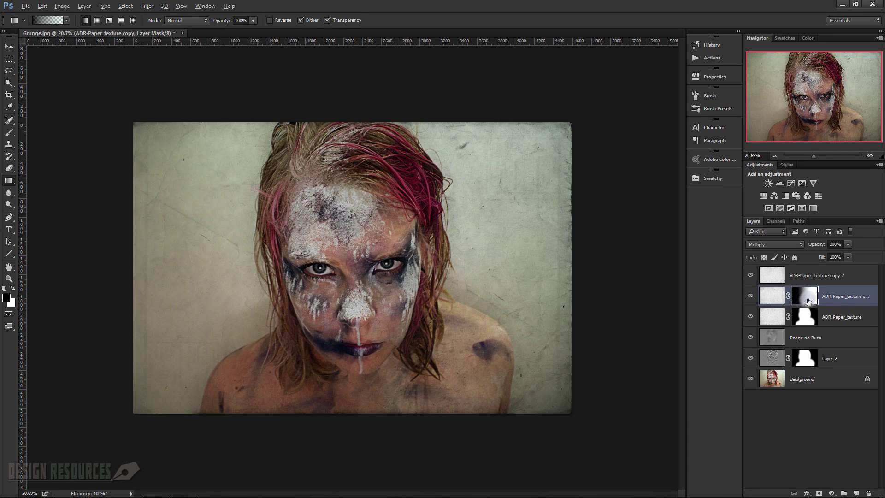
left_click_drag(810, 300, 812, 275)
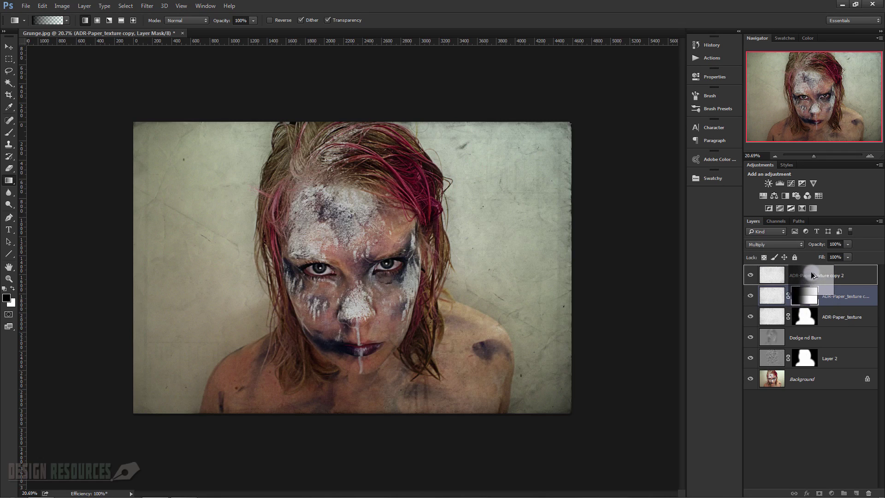
left_click(813, 277)
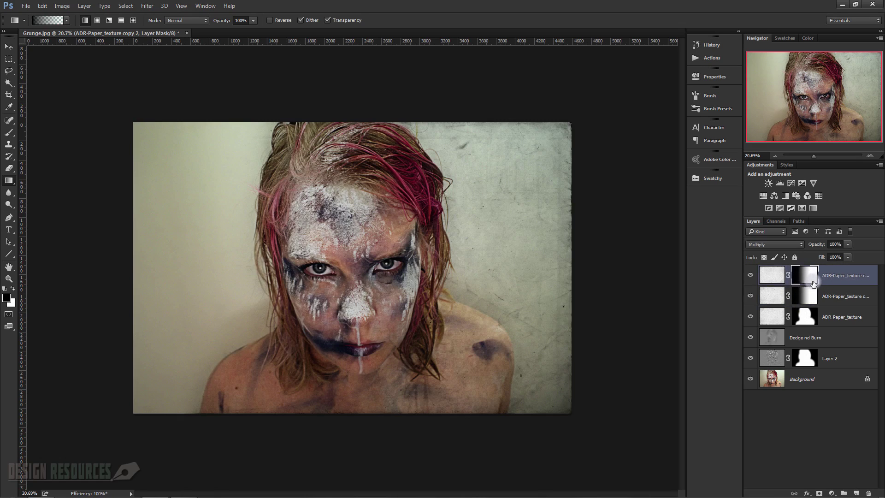
key("ctrl+i")
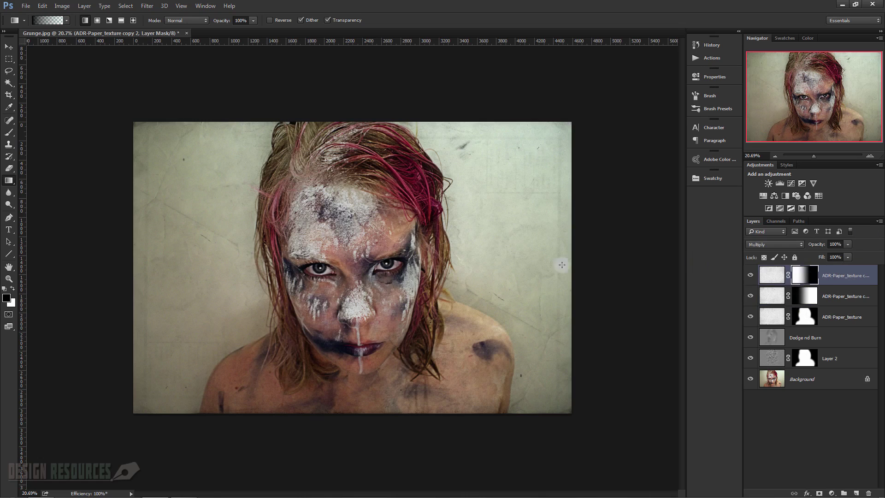
scroll(346, 277, "up", 2)
scroll(335, 283, "down", 1)
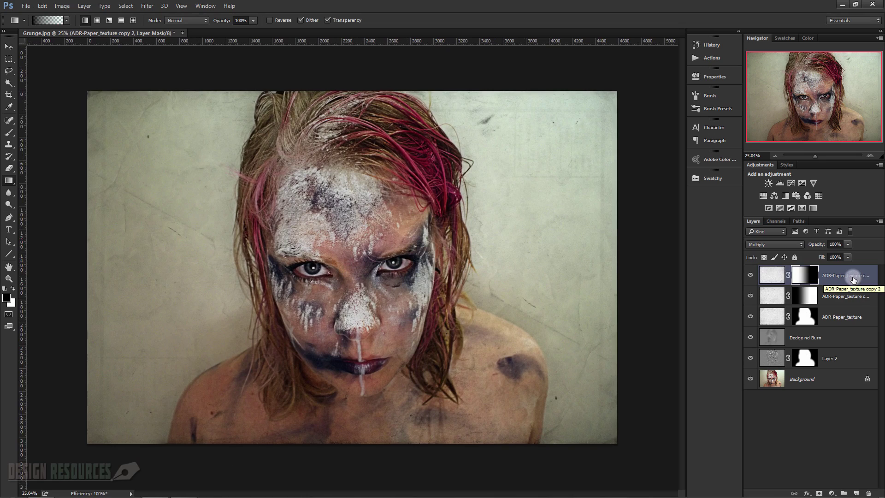
- Duplicate the two gradient-masked texture copies, group the duplicates, and compare the image with the group hidden and shown
left_click(856, 291, "shift")
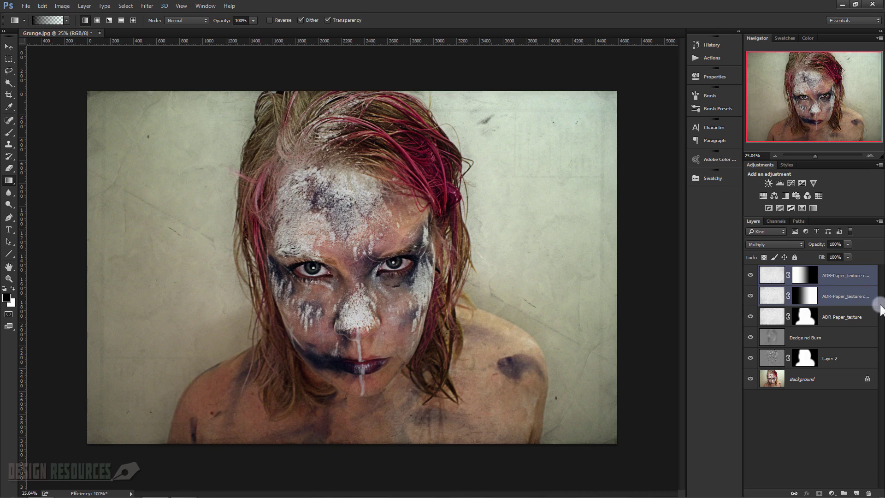
key("ctrl+j")
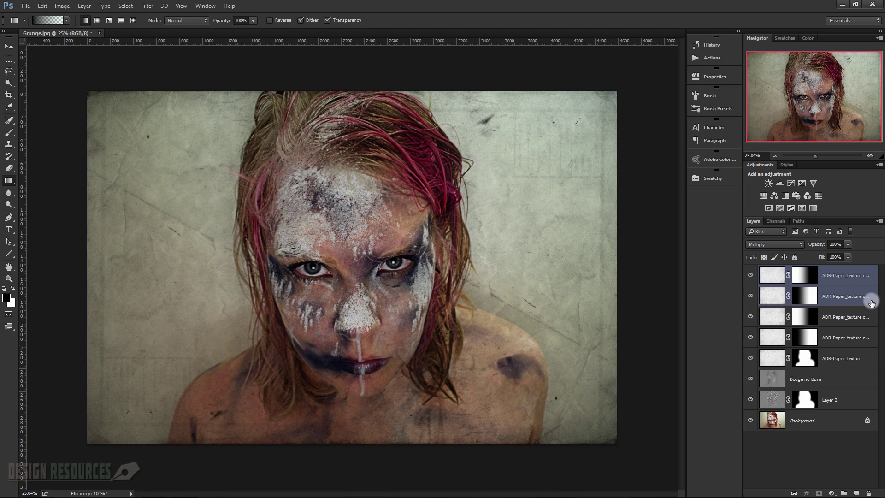
key("ctrl+g")
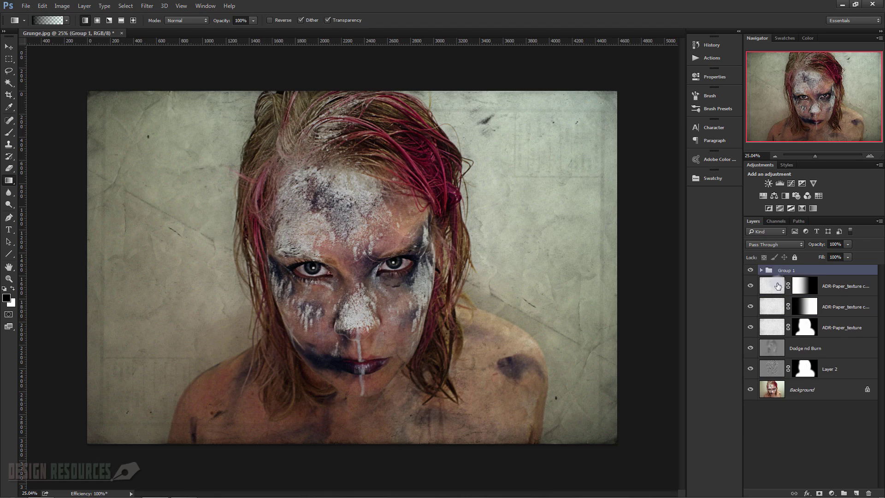
left_click(752, 270)
left_click(751, 271)
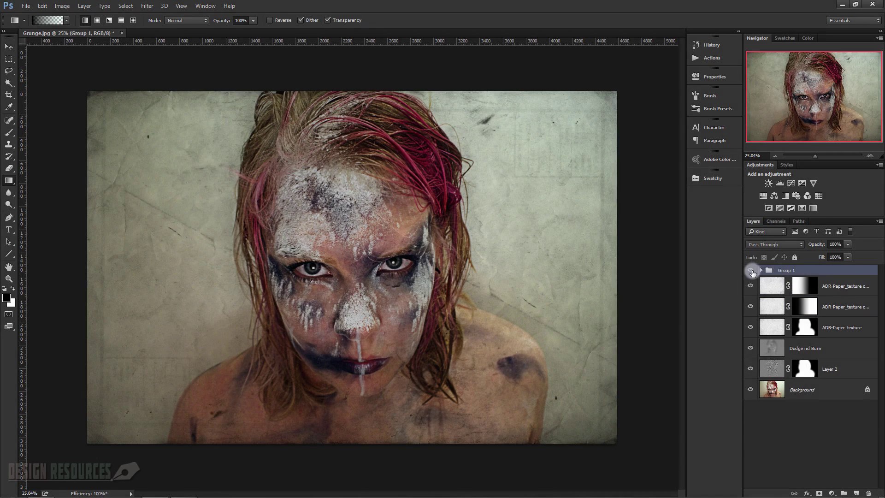
left_click(752, 272)
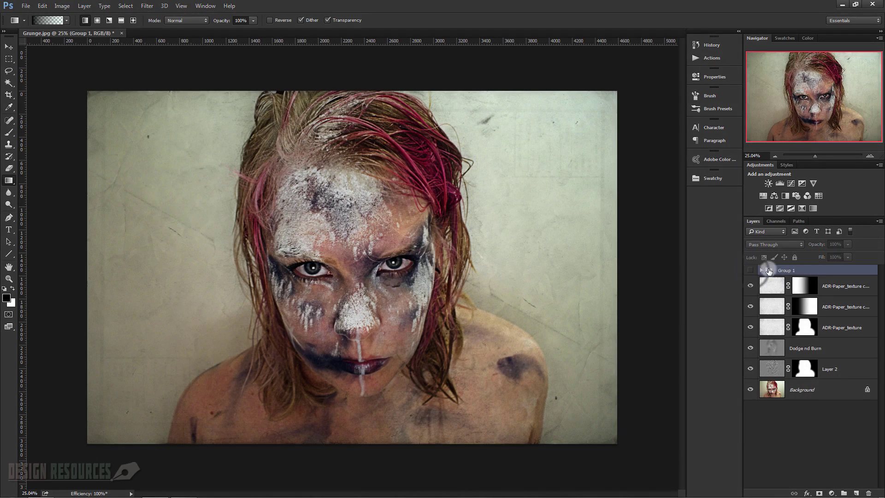
left_click(752, 271)
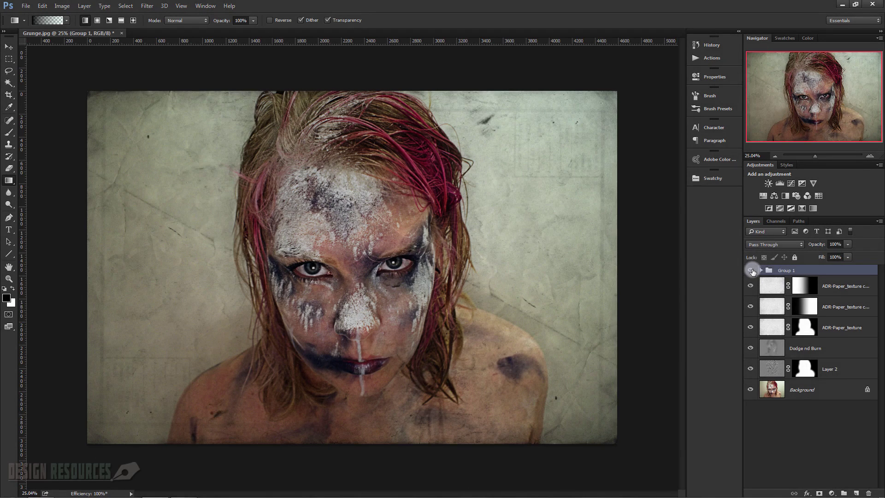
- Add a mask to Group 1 and fade the textures off the face with black-to-transparent radial gradients
left_click(819, 493)
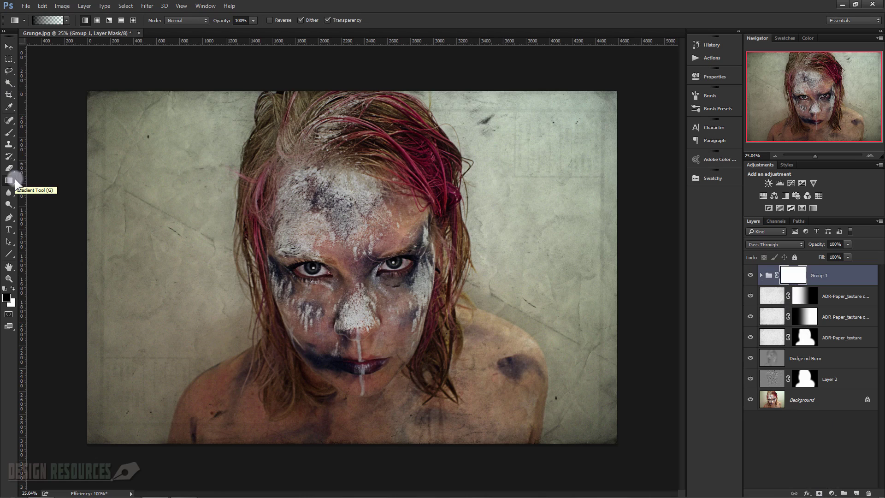
left_click(9, 181)
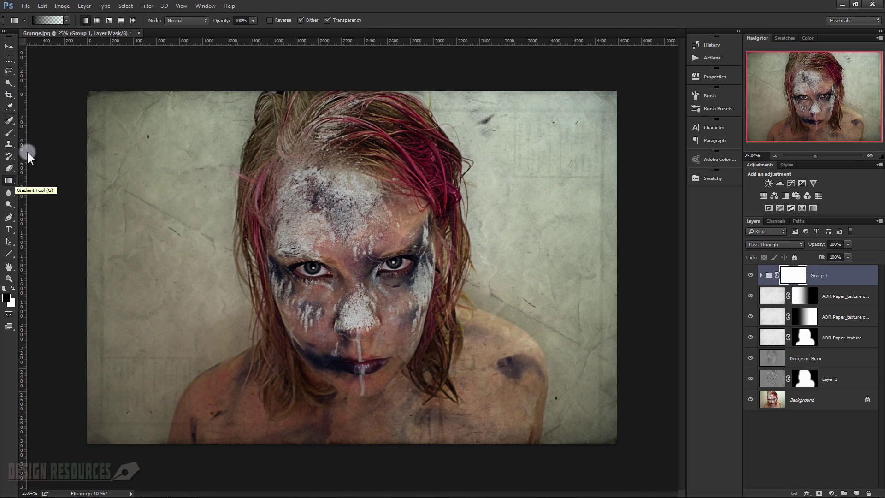
left_click(97, 20)
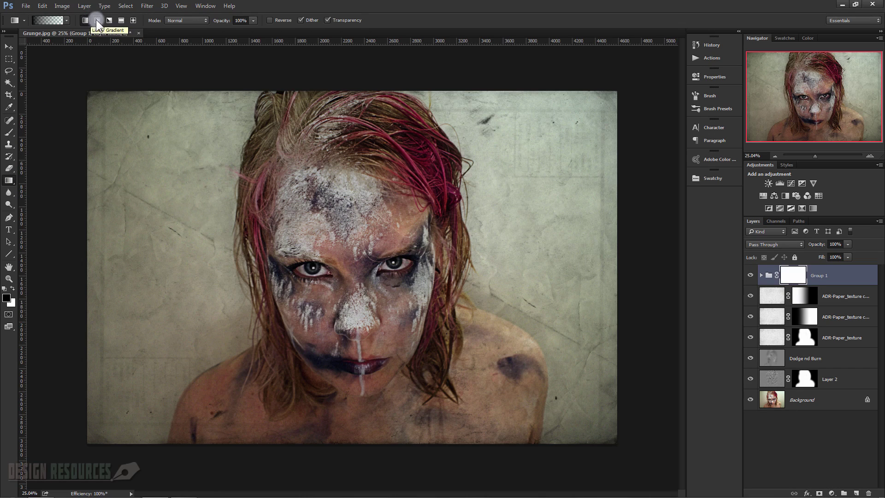
mouse_move(355, 268)
left_mouse_down()
mouse_move(343, 270)
mouse_move(351, 272)
left_mouse_up()
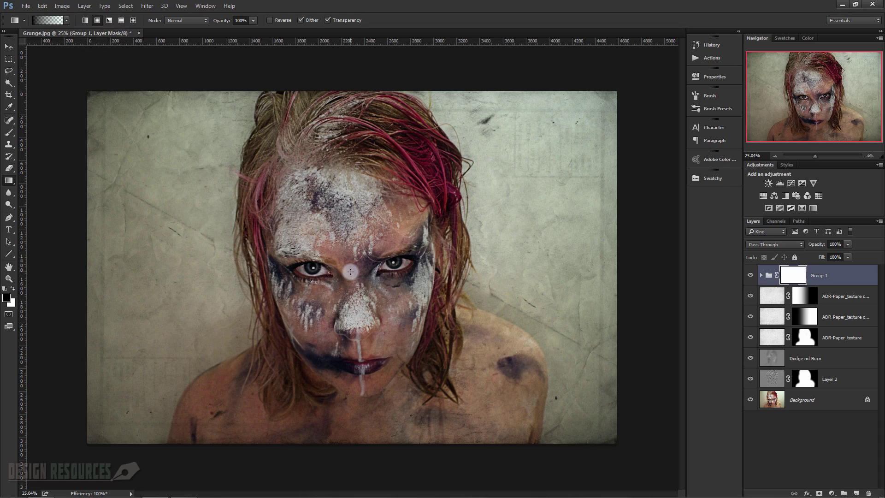
left_click_drag(350, 272, 476, 272)
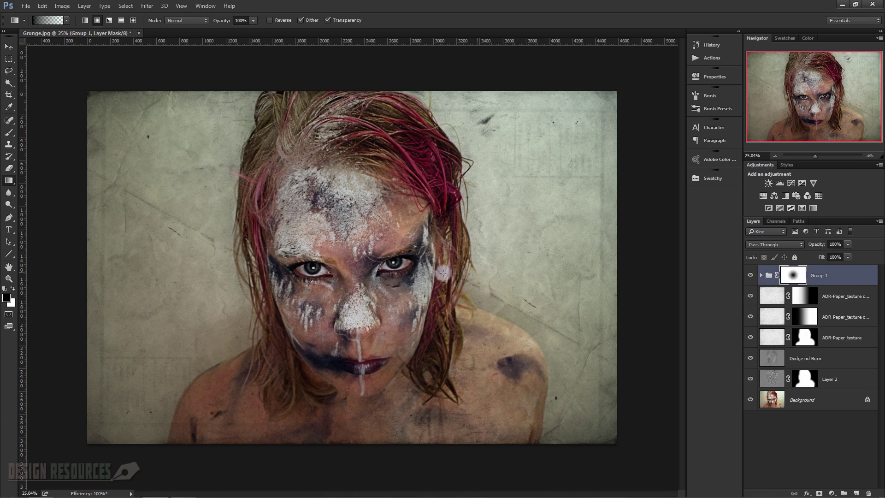
left_click_drag(362, 276, 360, 382)
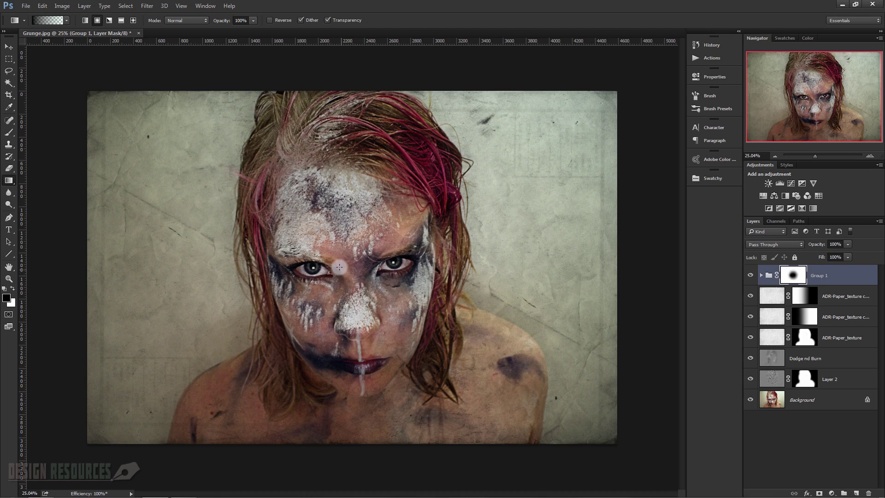
left_click_drag(361, 319, 367, 401)
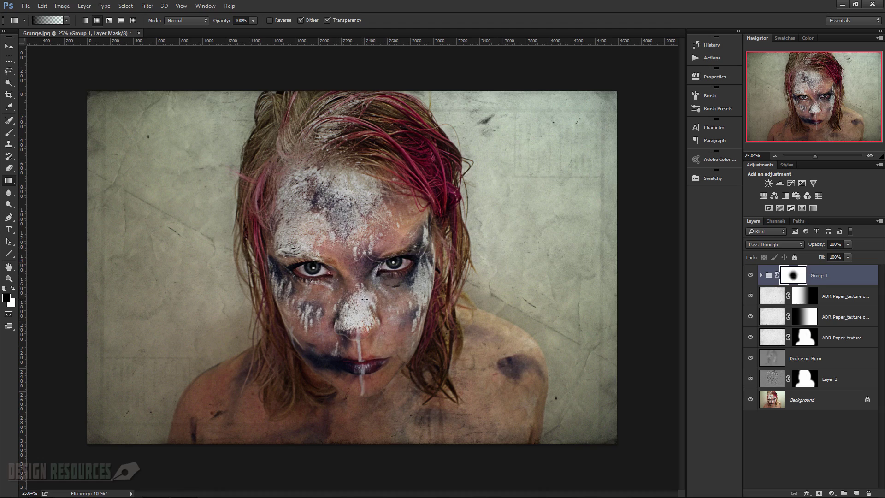
- Compare the image with Group 1 and its mask switched off and on, checking the face and the background
scroll(280, 289, "up", 4)
scroll(282, 286, "down", 2)
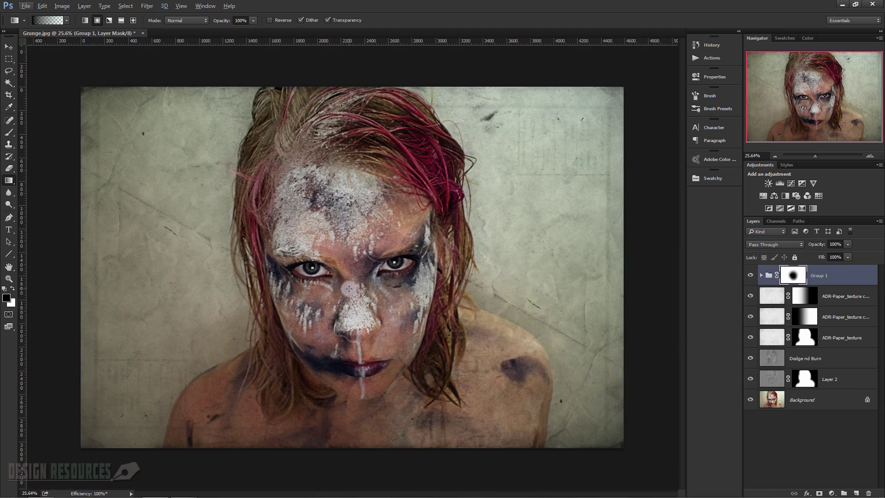
left_click(750, 277)
left_click(750, 277)
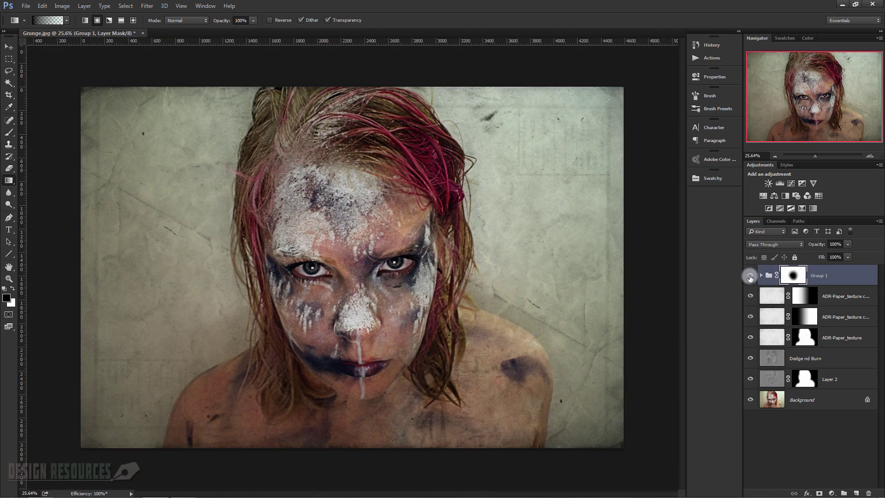
left_click(751, 277)
left_click(751, 277)
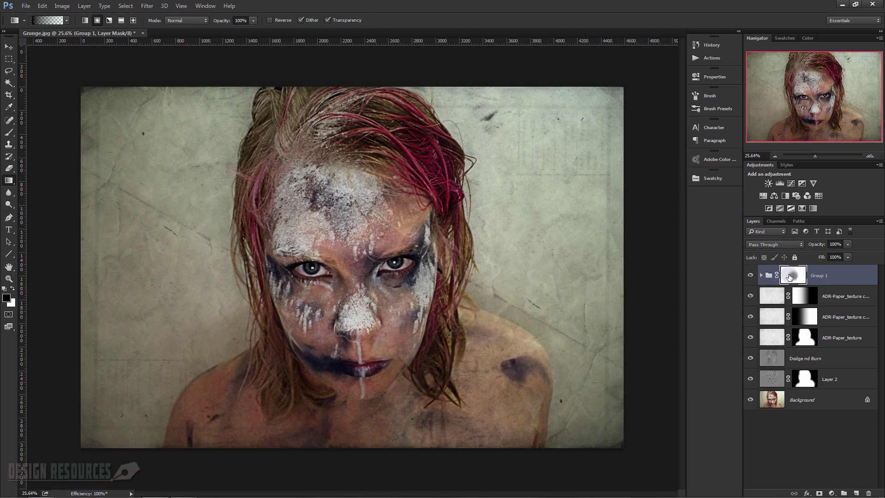
left_click(789, 276, "shift")
left_click(789, 277, "shift")
scroll(448, 284, "down", 1)
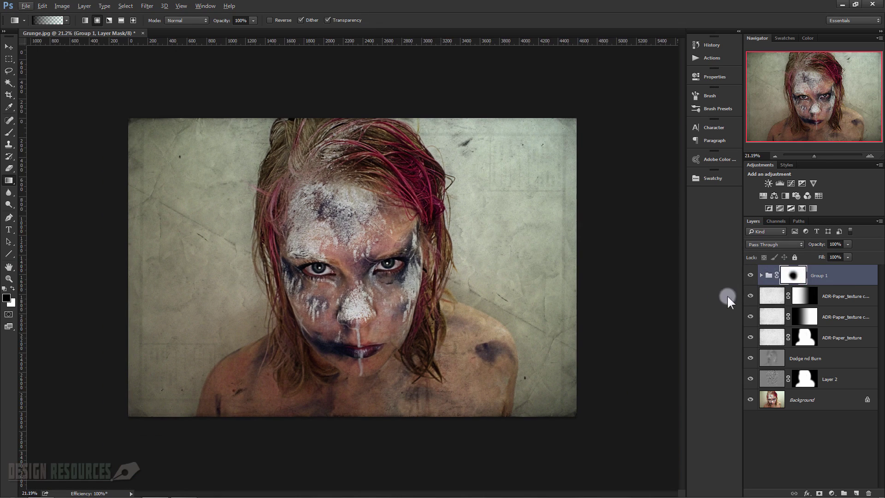
- Add a Black & White adjustment layer above Group 1, lower its Reds to -14 and adjust its Yellows
left_click(835, 492)
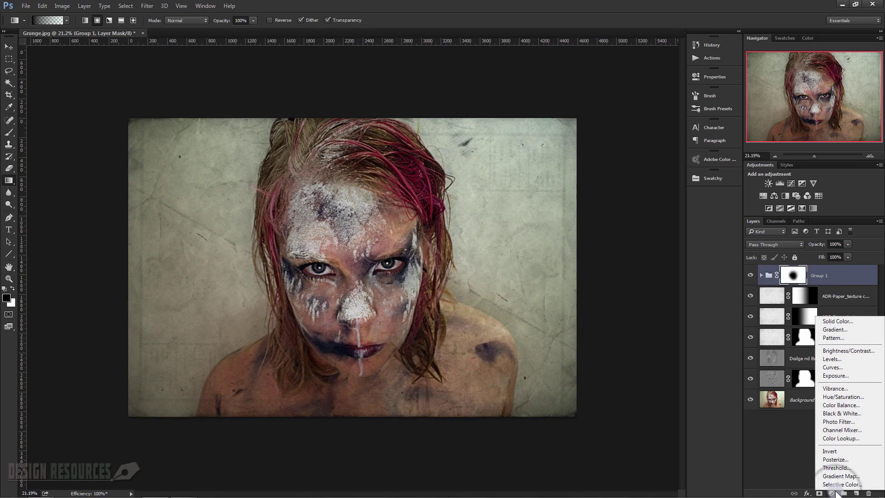
left_click(861, 413)
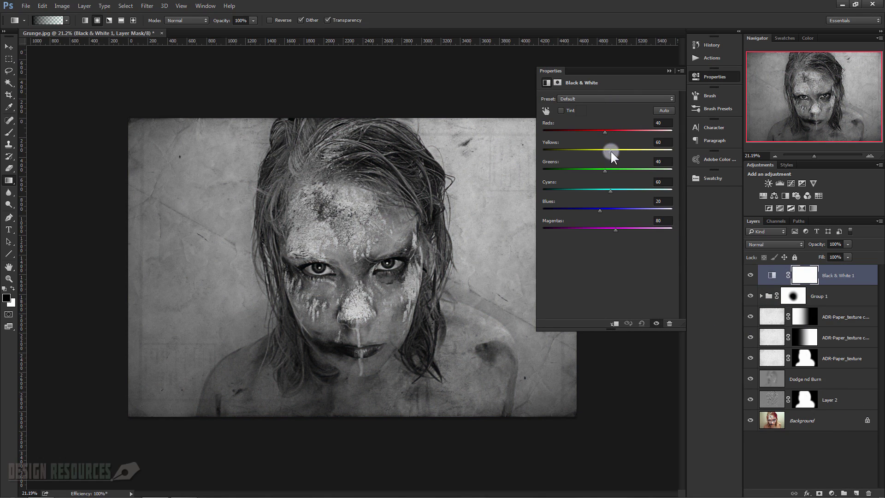
mouse_move(604, 131)
left_mouse_down()
mouse_move(612, 132)
mouse_move(601, 133)
left_mouse_up()
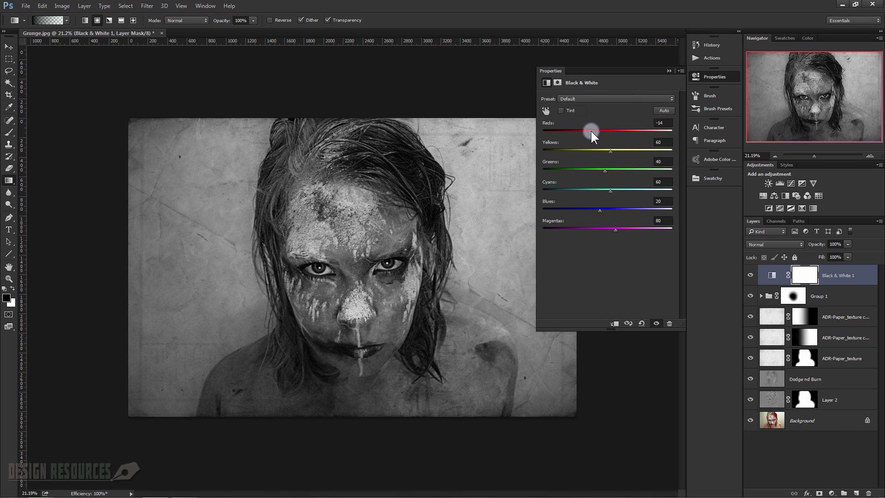
mouse_move(604, 151)
left_mouse_down()
mouse_move(614, 150)
mouse_move(605, 148)
left_mouse_up()
left_click(669, 71)
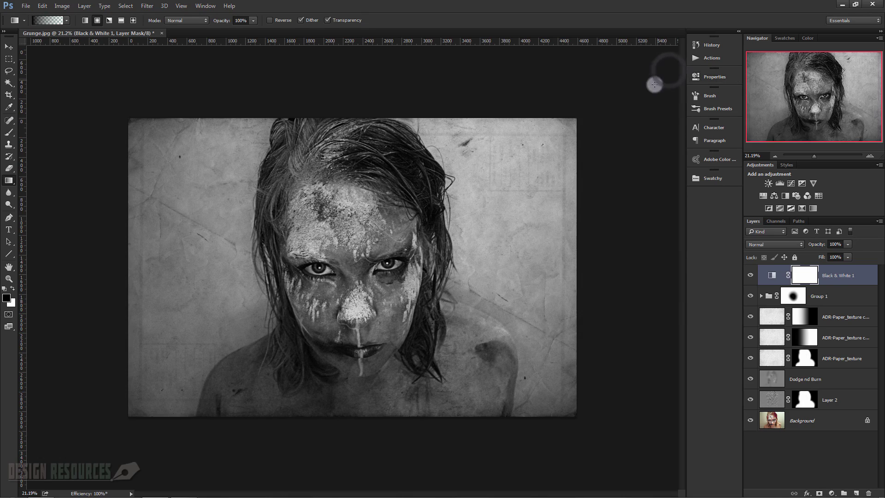
- Set the Black & White layer to Soft Light at 50% opacity and compare the image with it hidden and shown
left_click(784, 241)
left_click(776, 342)
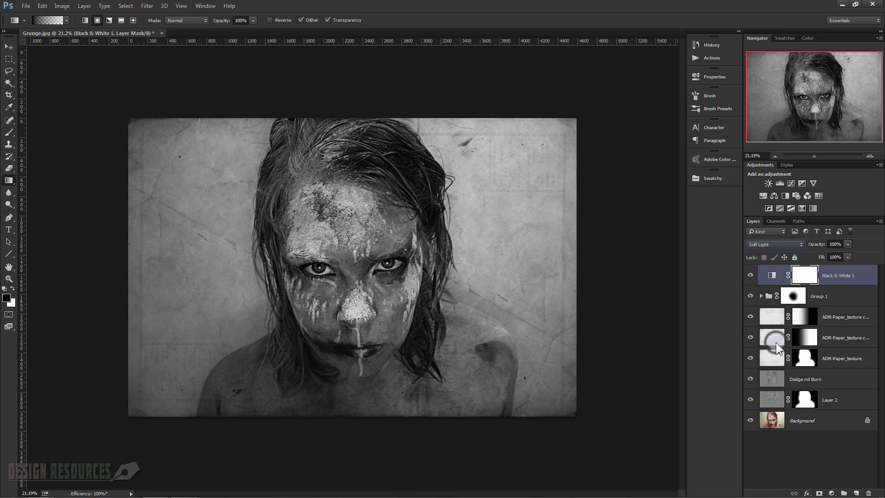
left_click(840, 244)
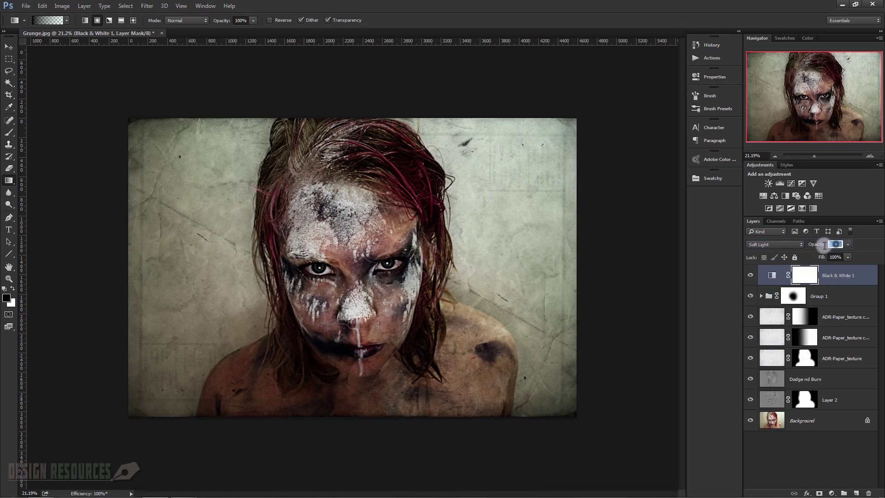
type("50")
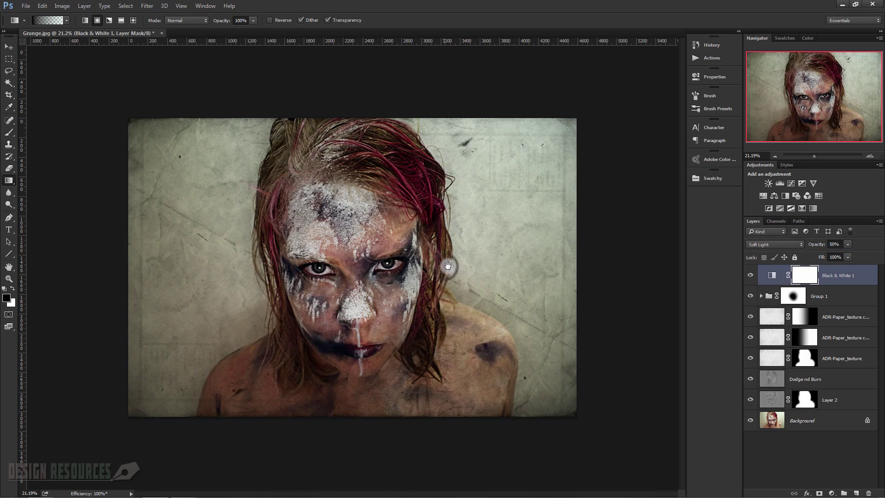
scroll(446, 263, "up", 3)
scroll(411, 270, "down", 3)
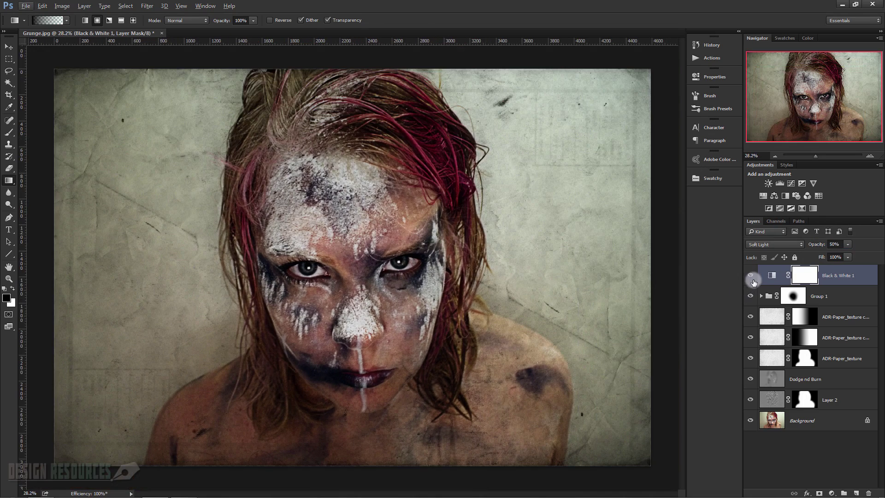
left_click(750, 275)
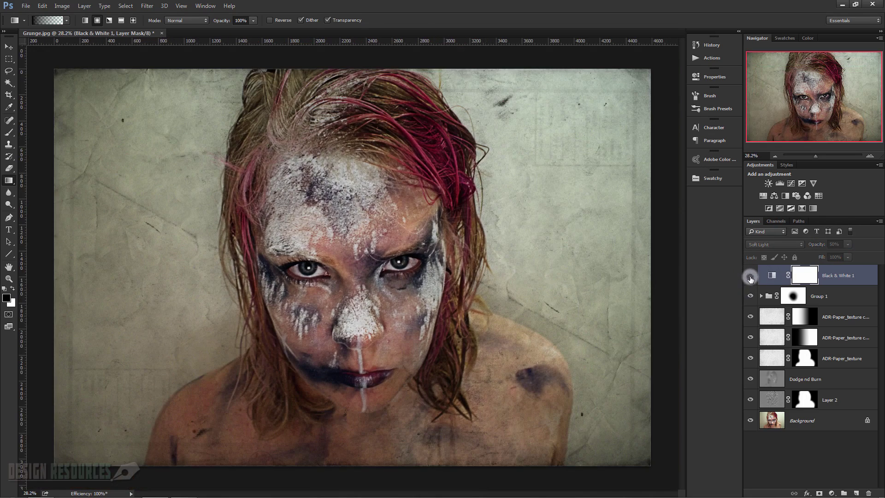
left_click(751, 277)
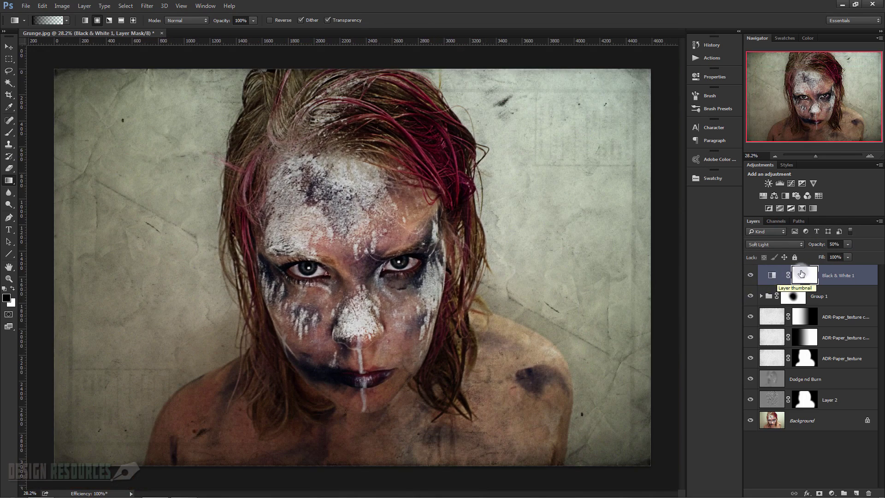
- Exclude the blue channel from the Black & White 1 layer in its Advanced Blending options, previewing the image with and without it
left_click(852, 277)
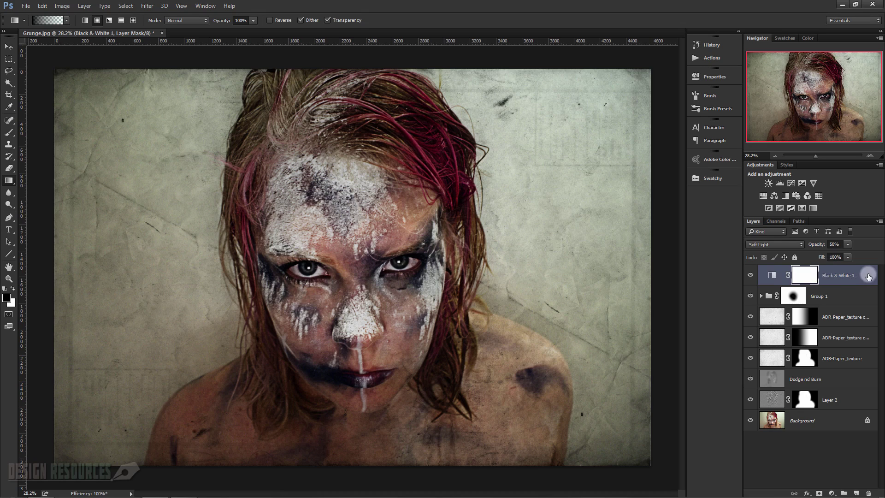
double_click(869, 276)
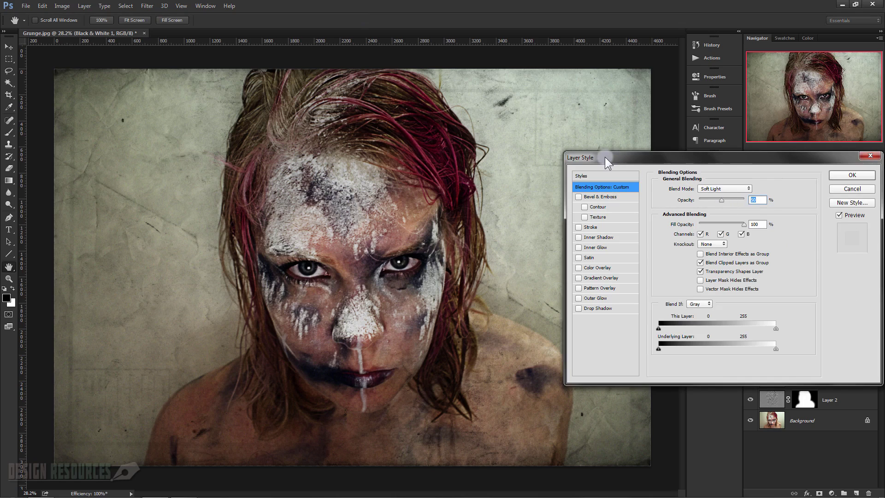
left_click(741, 234)
left_click(741, 234)
left_click(741, 233)
left_click(741, 234)
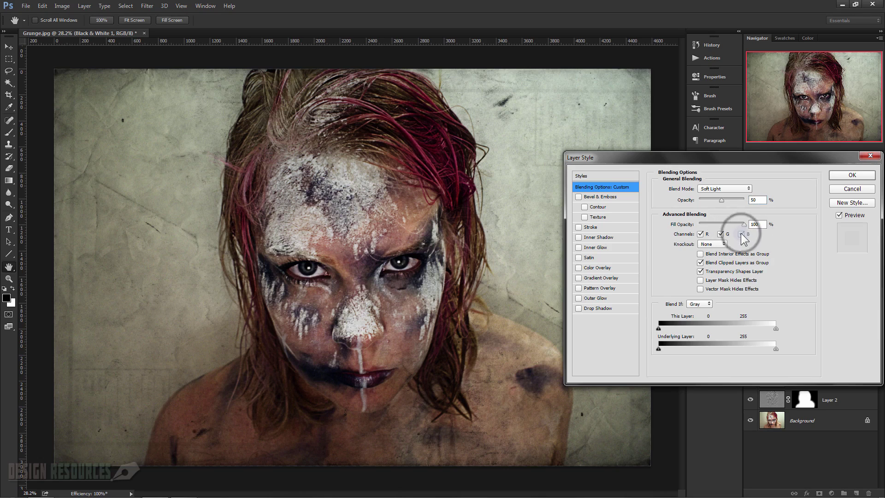
left_click(741, 234)
left_click(742, 234)
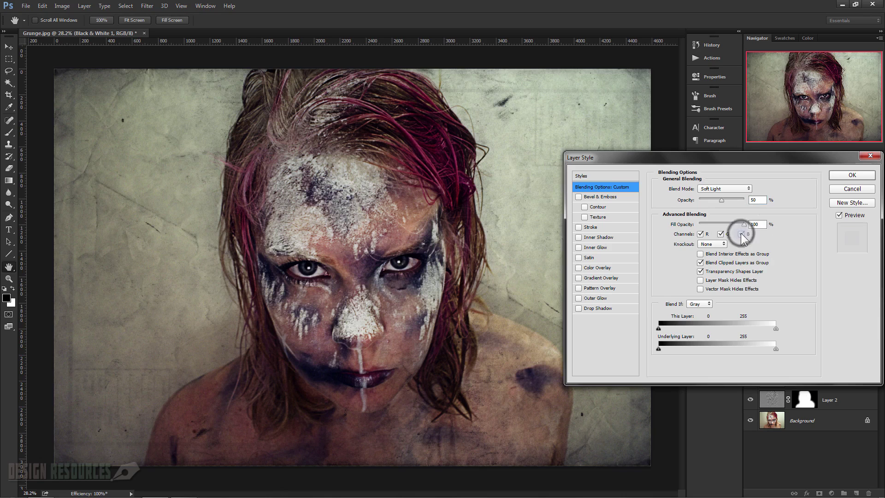
left_click(741, 233)
left_click(851, 175)
- Stamp all visible layers into a new top layer and hide every layer between it and Background
scroll(488, 240, "down", 2)
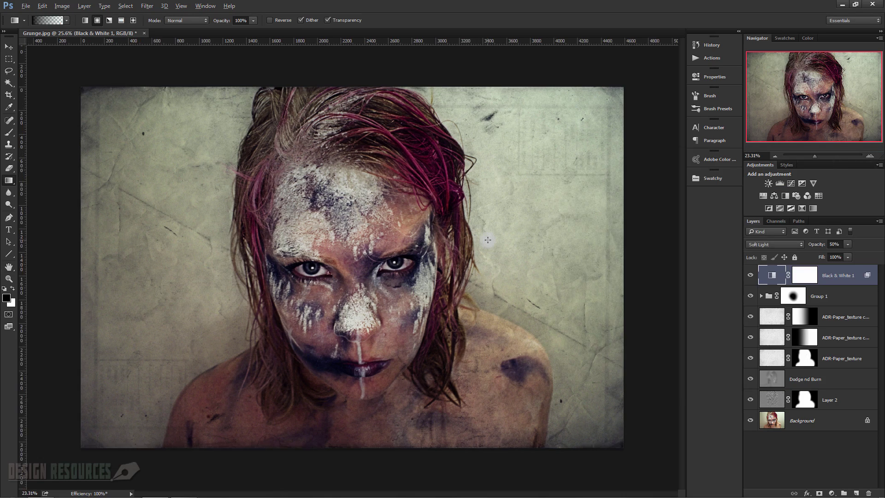
scroll(488, 239, "down", 3)
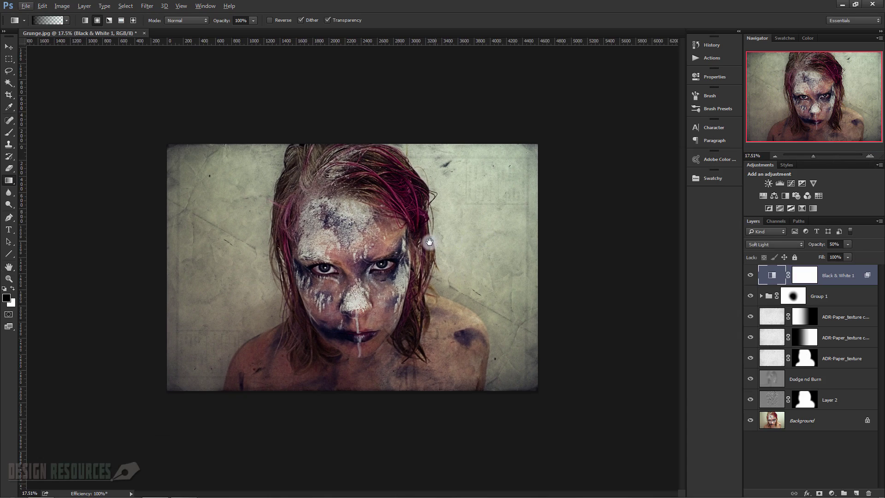
scroll(367, 243, "up", 3)
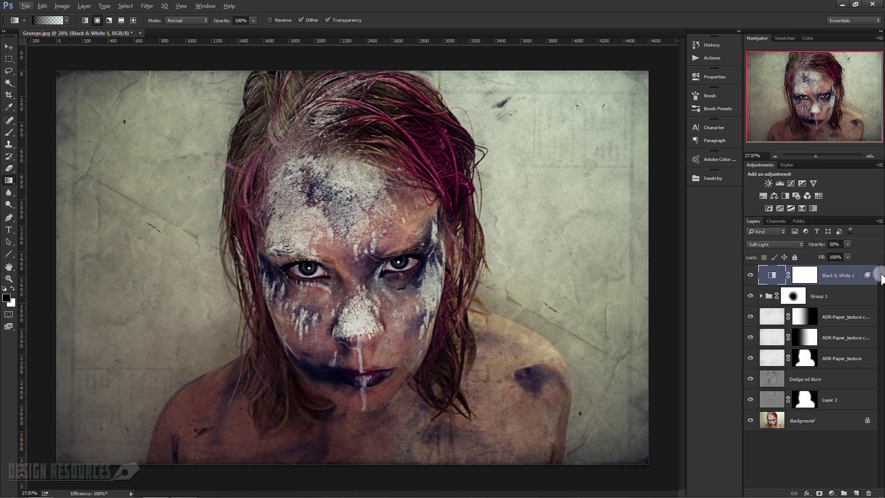
key("ctrl+shift+alt+e")
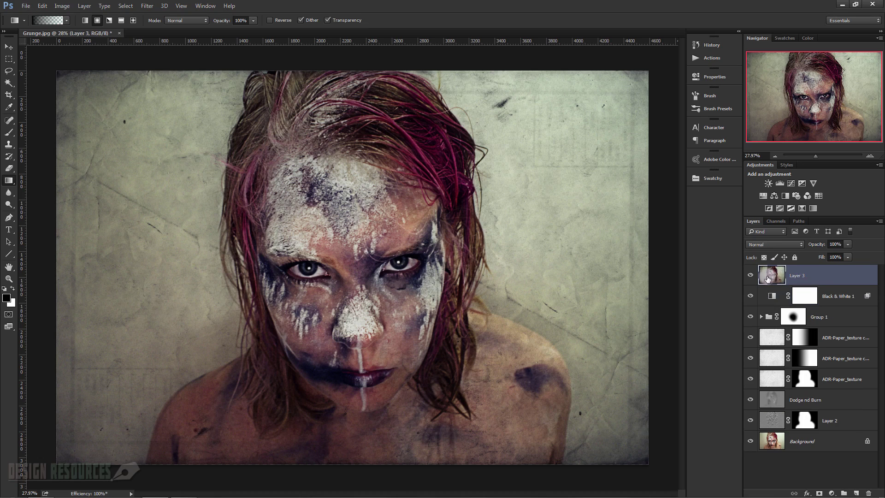
left_click(750, 276, "alt")
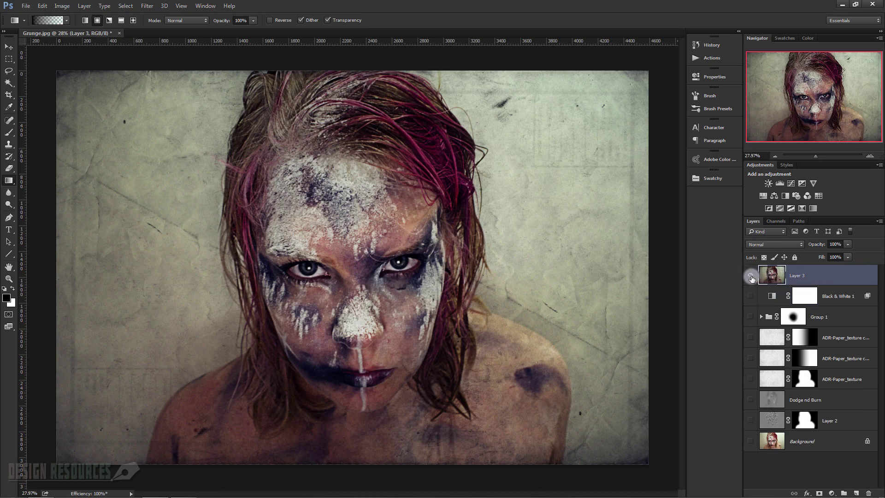
left_click(752, 442)
- Compare the finished effect with the original photo by hiding and showing the merged layer
left_click(751, 275)
left_click(751, 276)
left_click(751, 276)
left_click(752, 275)
left_click(751, 275)
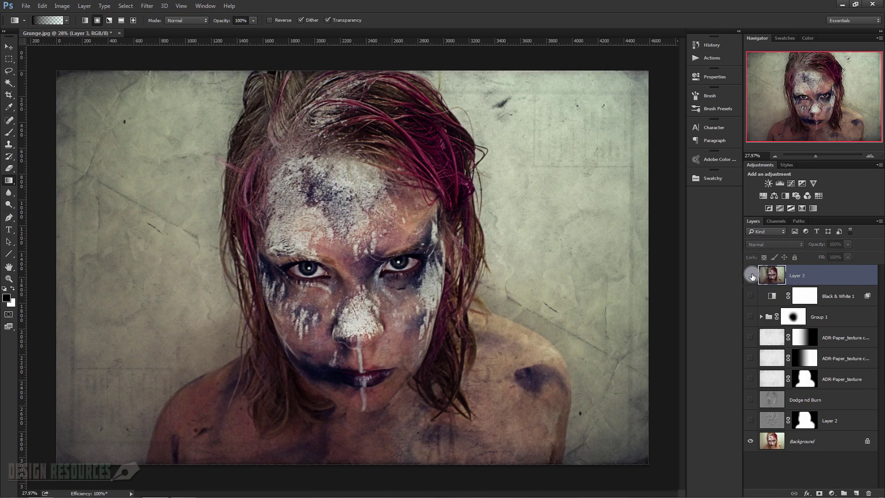
left_click(751, 275)
left_click(752, 276)
left_click(752, 276)
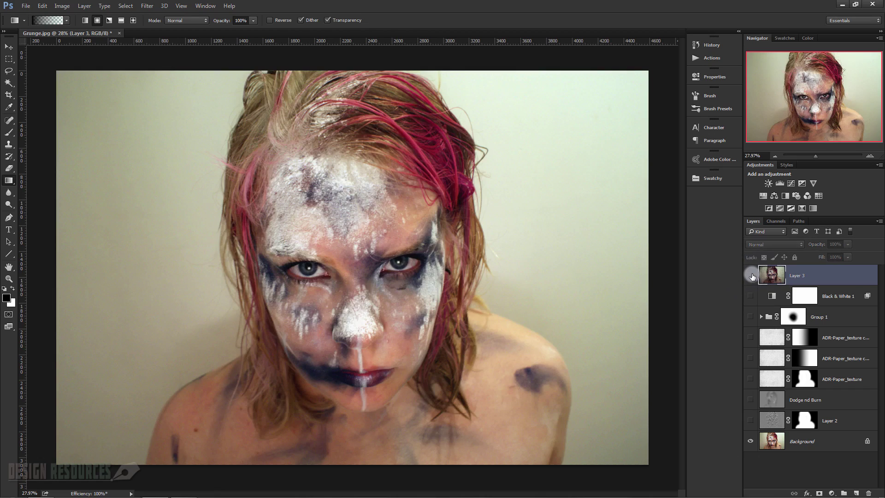
left_click(752, 275)
- Duplicate the merged layer and open the Iris Blur filter on the copy
scroll(518, 287, "down", 1)
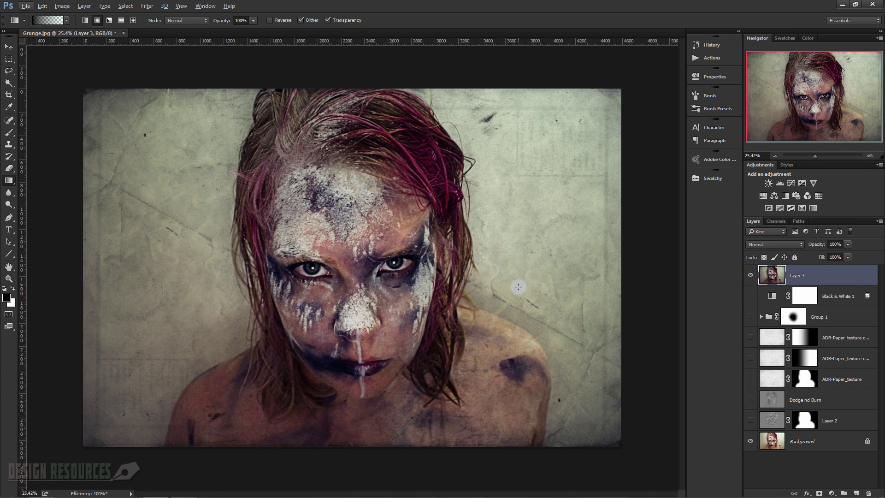
scroll(372, 263, "up", 2)
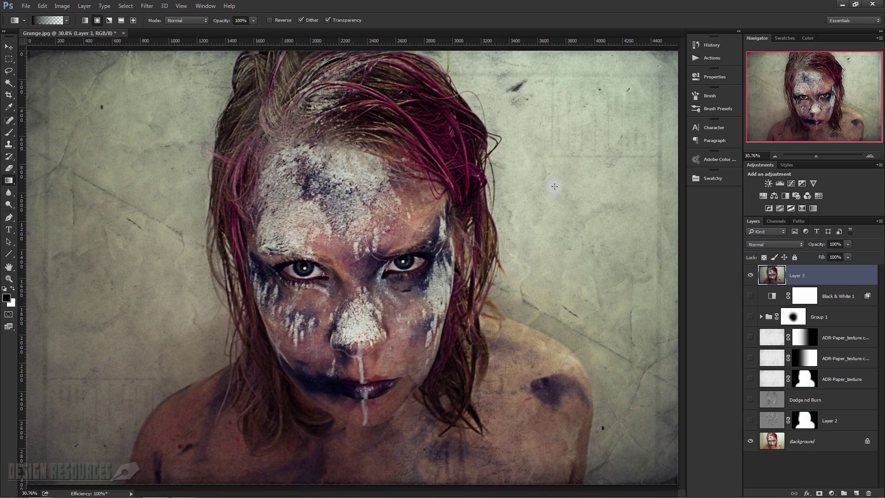
key("ctrl+j")
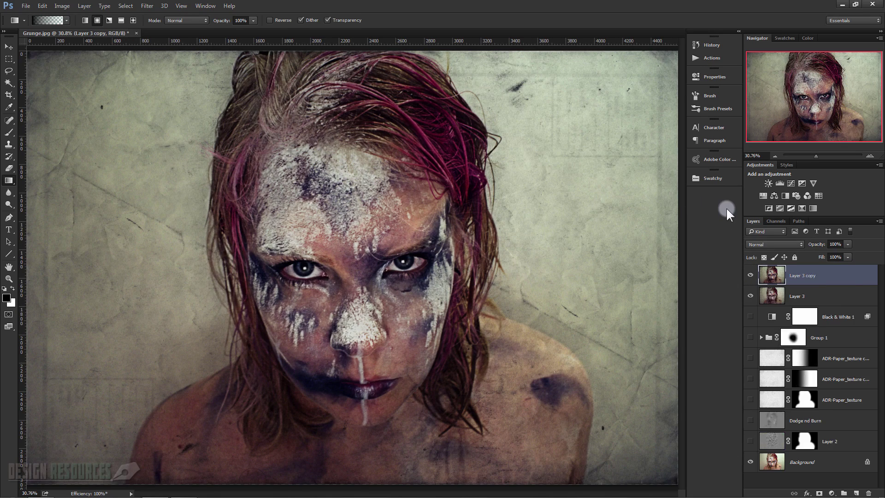
left_click(147, 5)
mouse_move(217, 107)
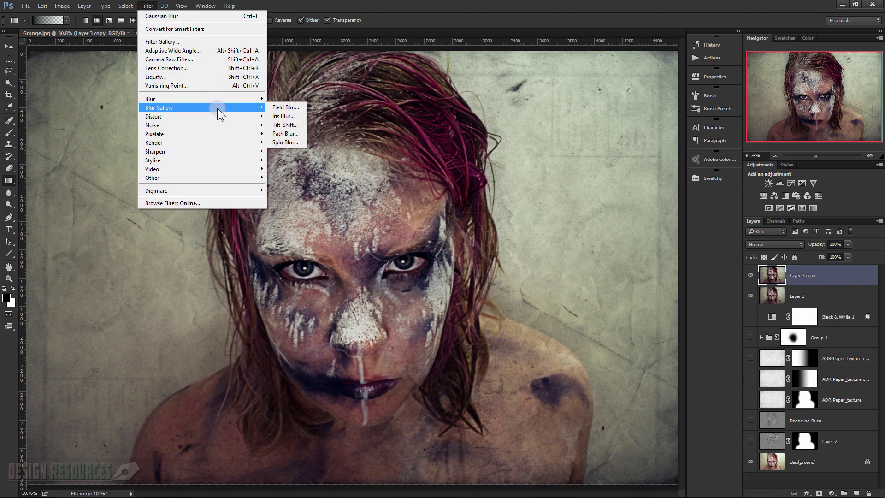
left_click(280, 116)
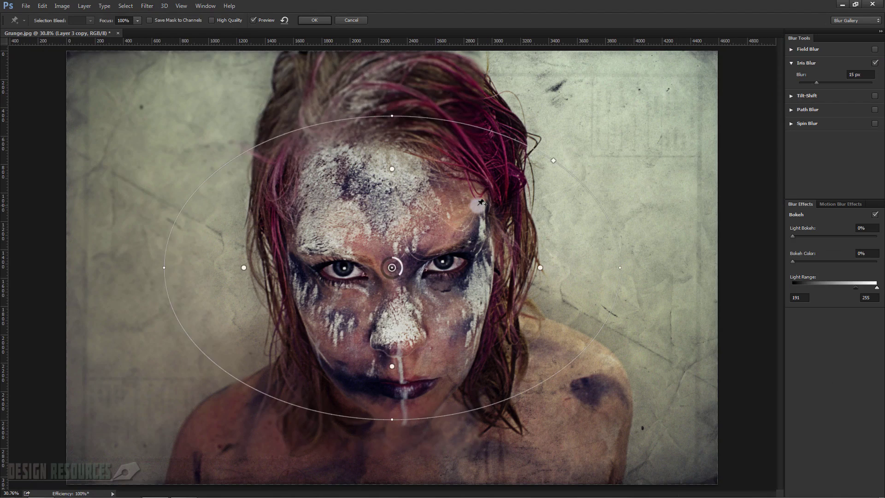
- Set the iris blur to 19 px, make the ellipse taller and move its centre slightly down the nose bridge
scroll(477, 263, "down", 2)
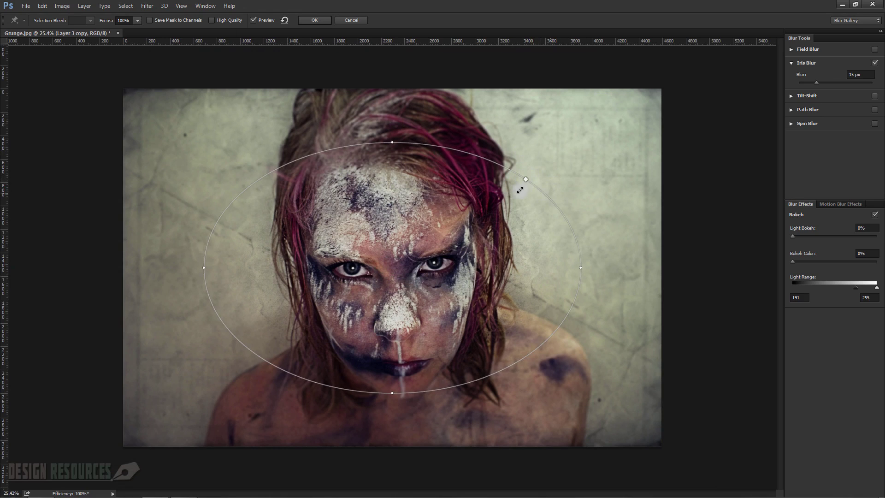
left_click_drag(391, 141, 389, 110)
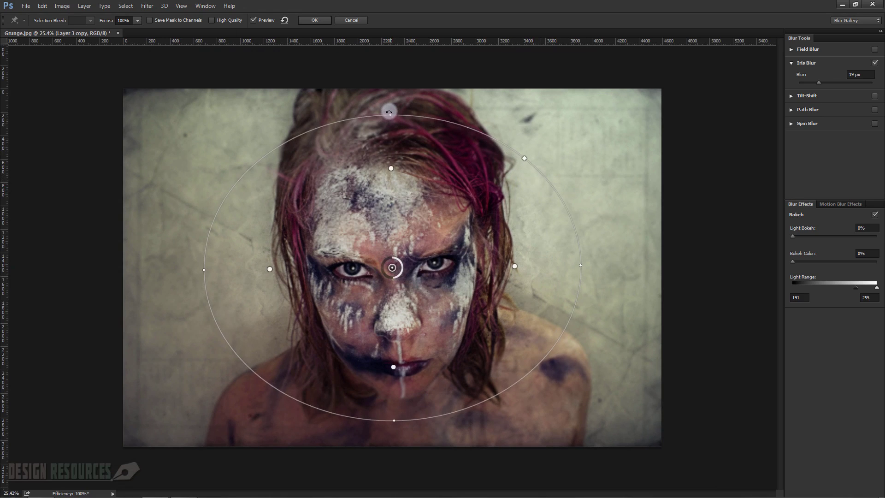
left_click_drag(396, 260, 393, 284)
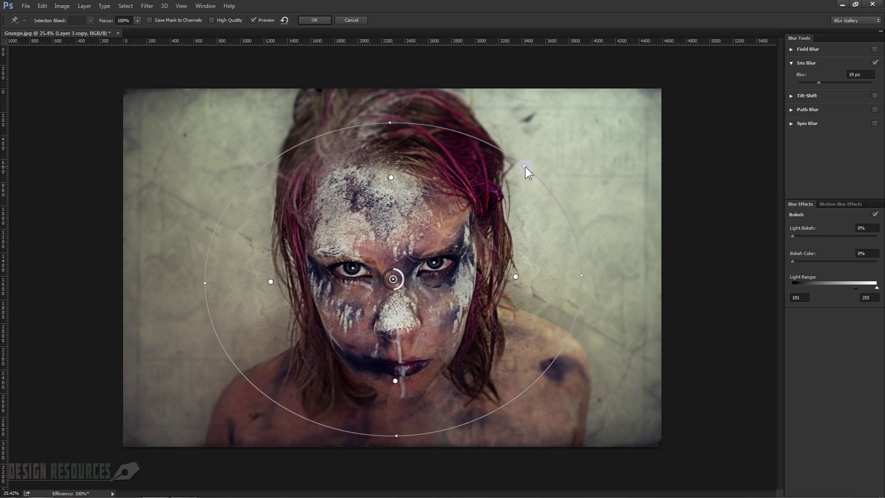
mouse_move(524, 167)
left_mouse_down()
mouse_move(610, 131)
mouse_move(528, 159)
mouse_move(523, 171)
left_mouse_up()
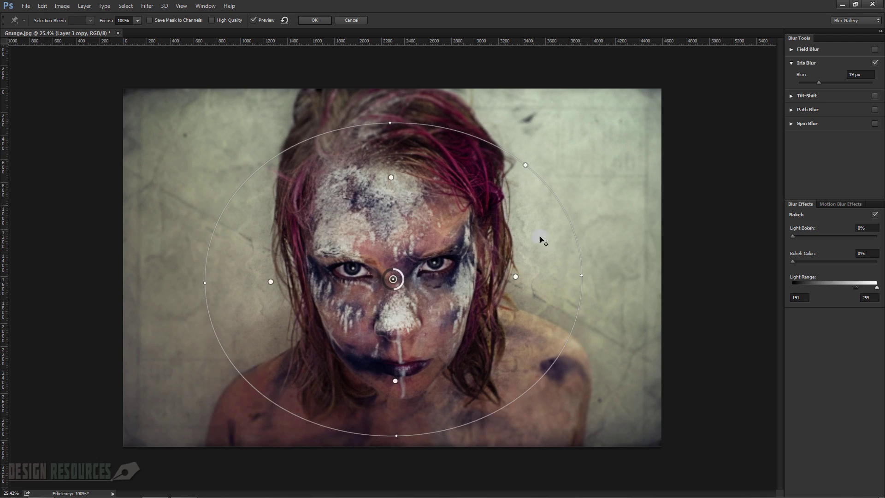
- Widen, heighten and tilt the iris blur ellipse so that it surrounds the head and most of the shoulders
left_click_drag(583, 277, 635, 183)
left_click_drag(336, 133, 327, 112)
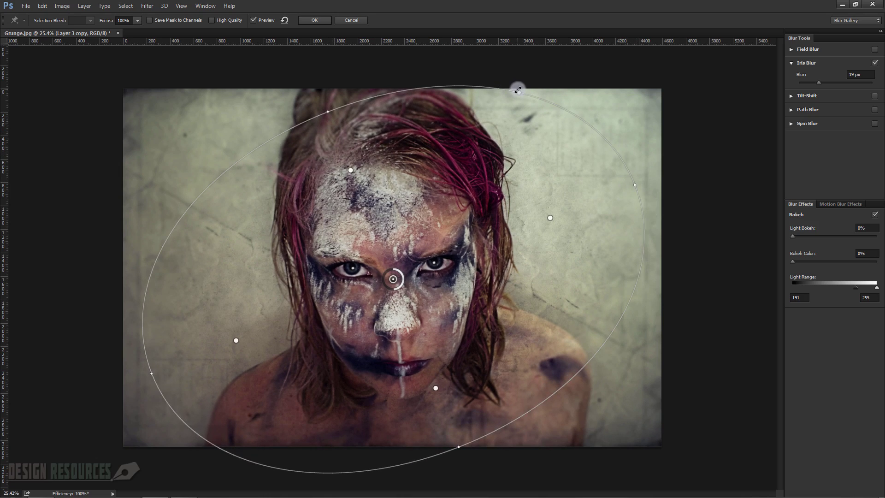
left_click_drag(518, 92, 515, 95)
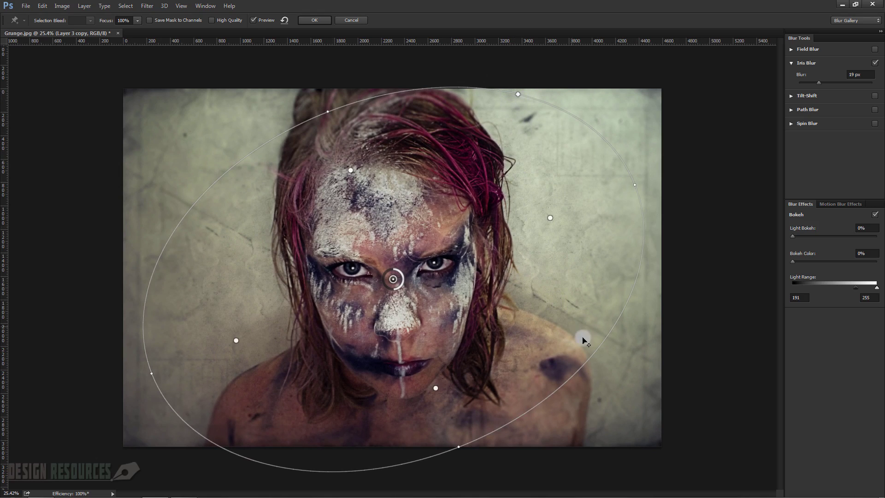
left_click_drag(639, 185, 622, 168)
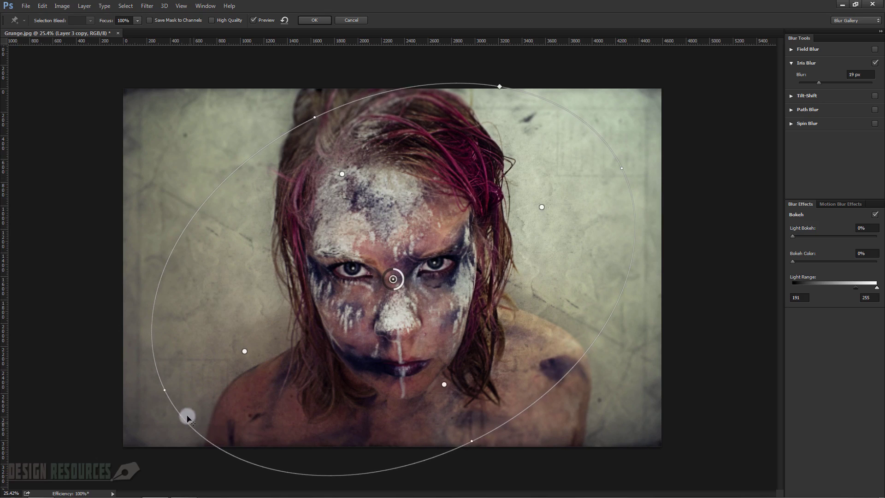
mouse_move(162, 397)
left_mouse_down()
mouse_move(158, 407)
mouse_move(168, 389)
left_mouse_up()
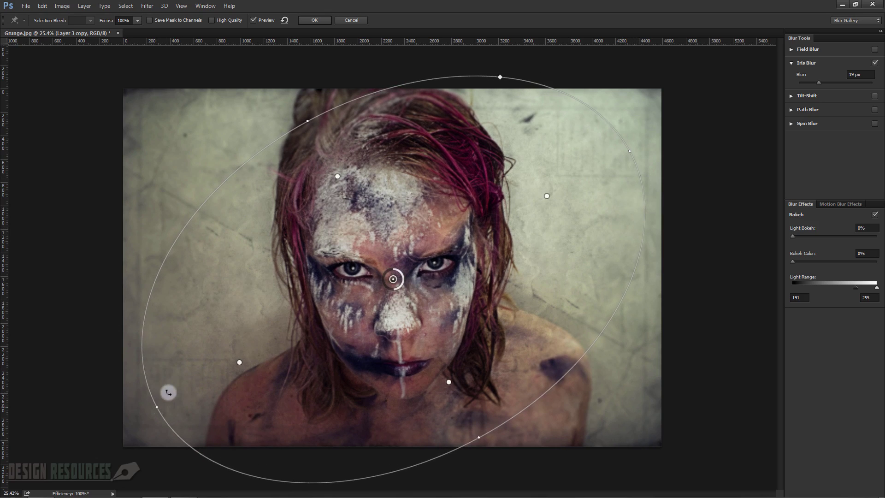
left_click_drag(290, 130, 286, 124)
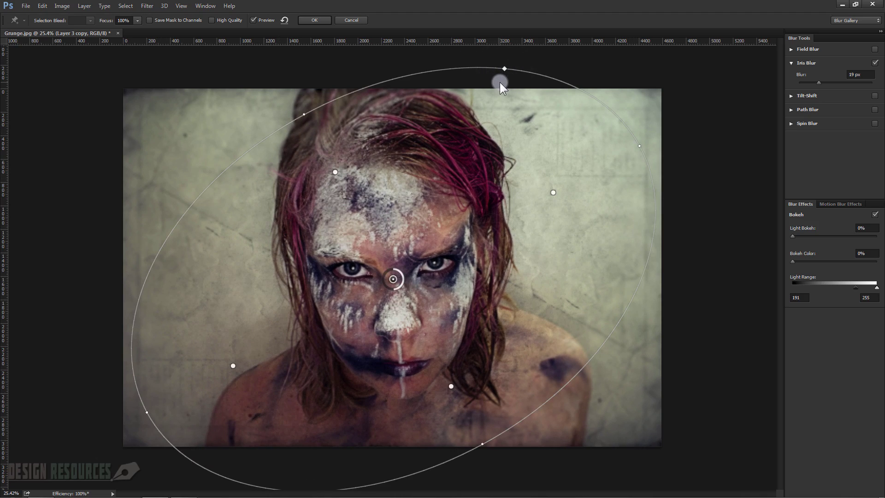
left_click_drag(641, 145, 623, 201)
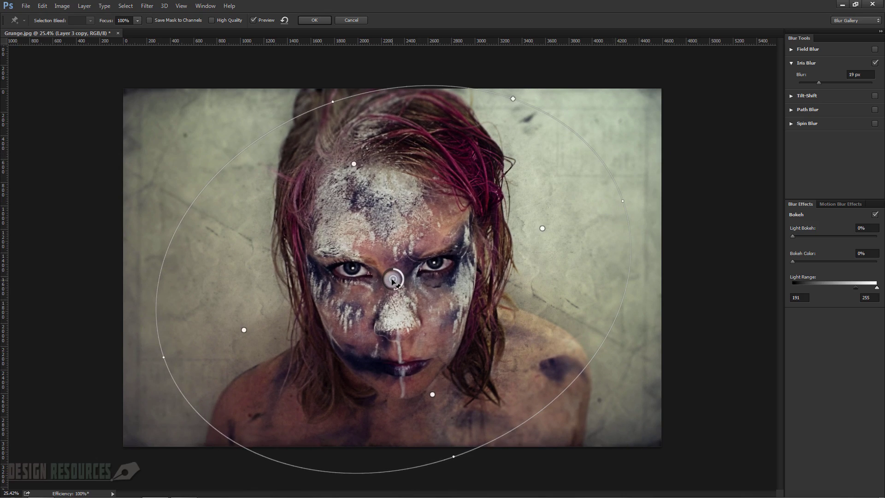
- Enlarge the iris blur ellipse beyond the top of the head and recentre it on the nose bridge
left_click_drag(393, 278, 398, 309)
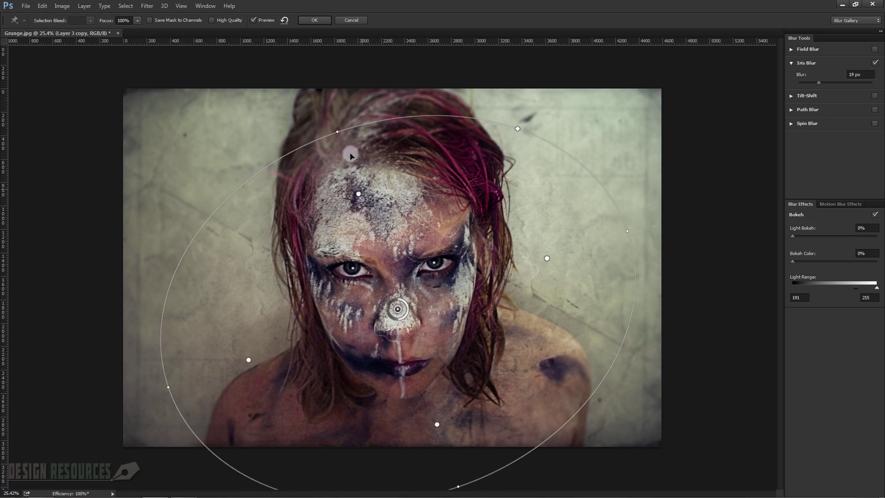
left_click_drag(339, 129, 319, 84)
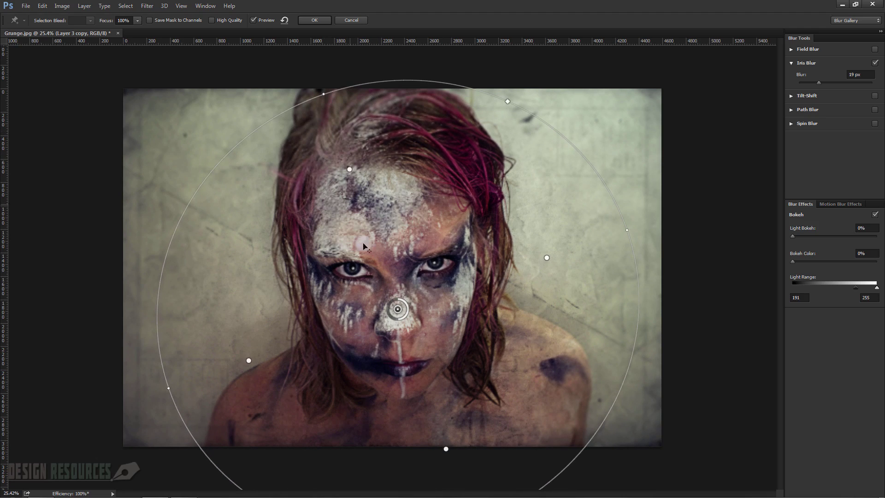
left_click_drag(397, 309, 390, 291)
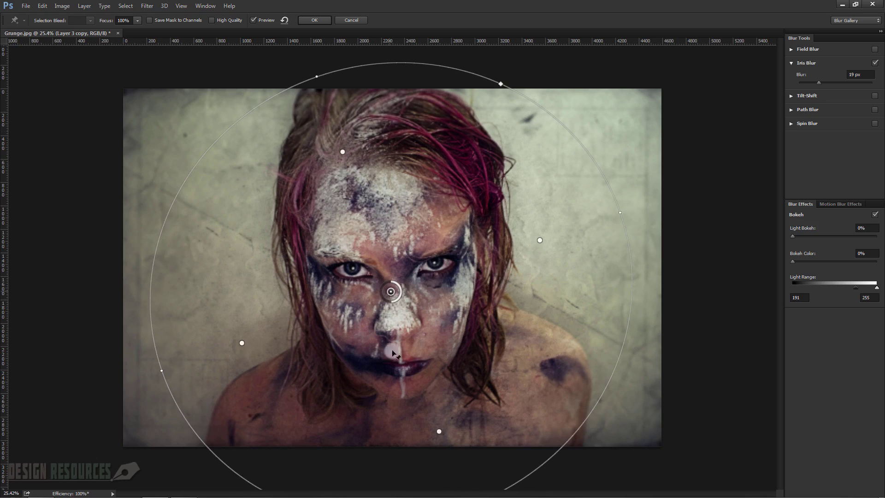
- Extend the sharp area outward over the hair and shoulders and rotate the iris blur ellipse counterclockwise
left_click_drag(439, 433, 442, 440)
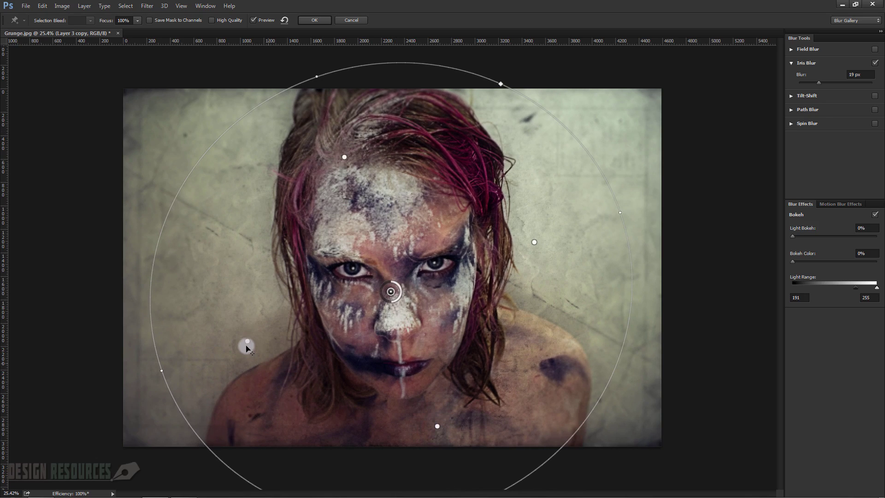
left_click_drag(245, 345, 231, 350)
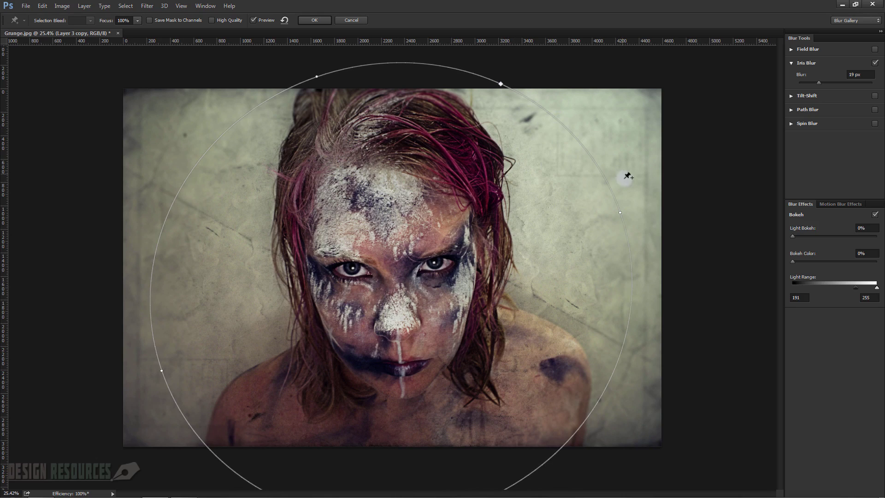
left_click_drag(623, 213, 617, 176)
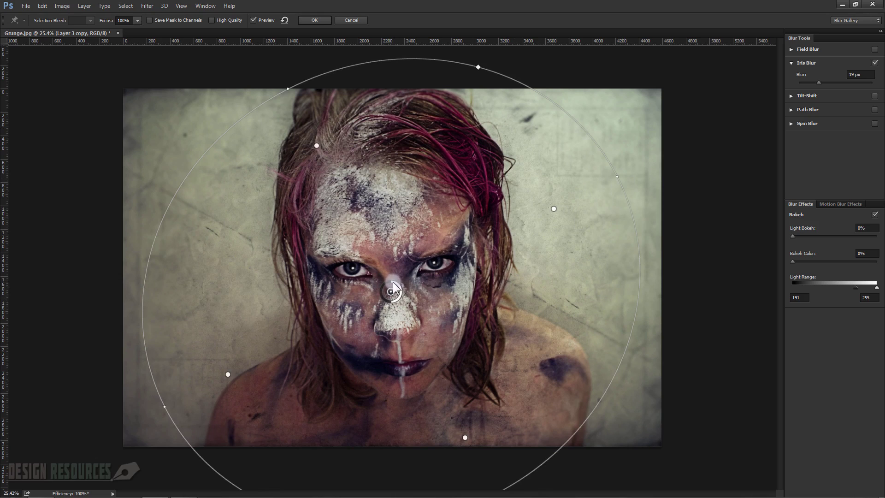
- Set the iris blur amount to 20 px and apply the Iris Blur to the merged copy
left_click_drag(394, 282, 400, 284)
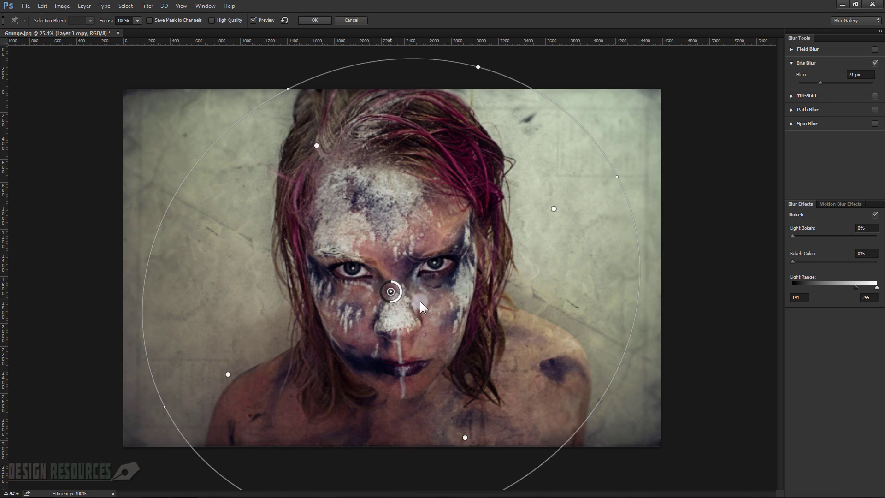
left_click(814, 74)
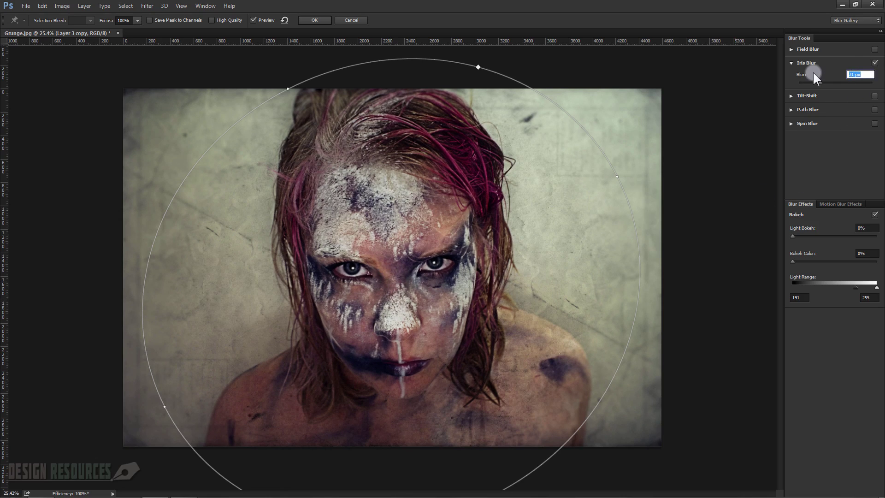
type("20")
key("Return")
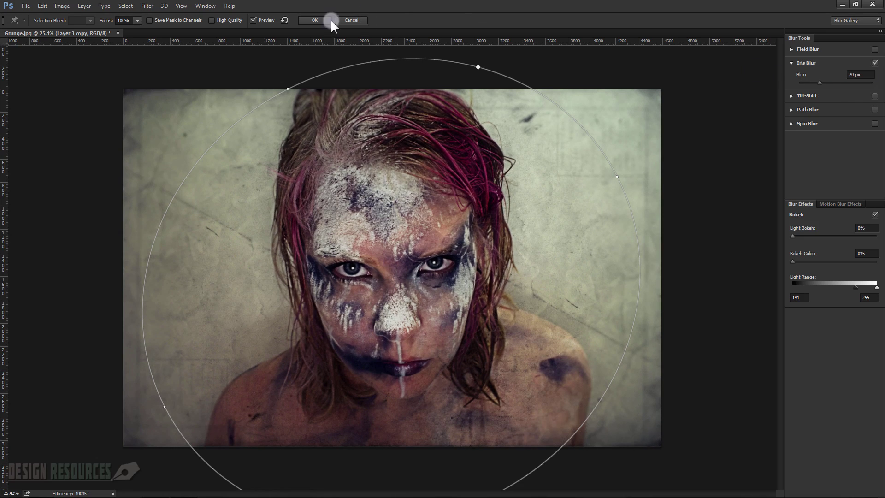
left_click(314, 20)
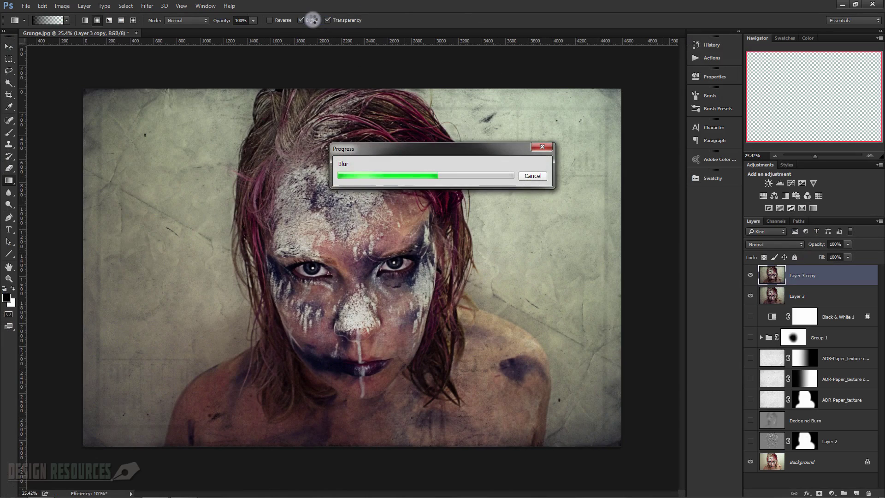
- Compare the portrait with and without the blurred Layer 3 copy, both in full and close up around the face
left_click(751, 277)
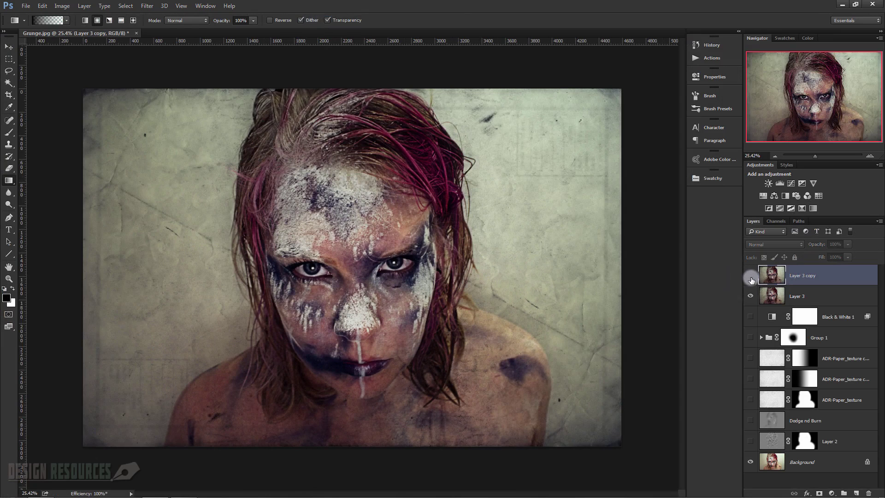
left_click(751, 278)
left_click(751, 277)
left_click(751, 278)
left_click(751, 277)
scroll(560, 278, "up", 1)
scroll(559, 278, "up", 2)
left_click_drag(454, 282, 554, 196)
left_click(750, 277)
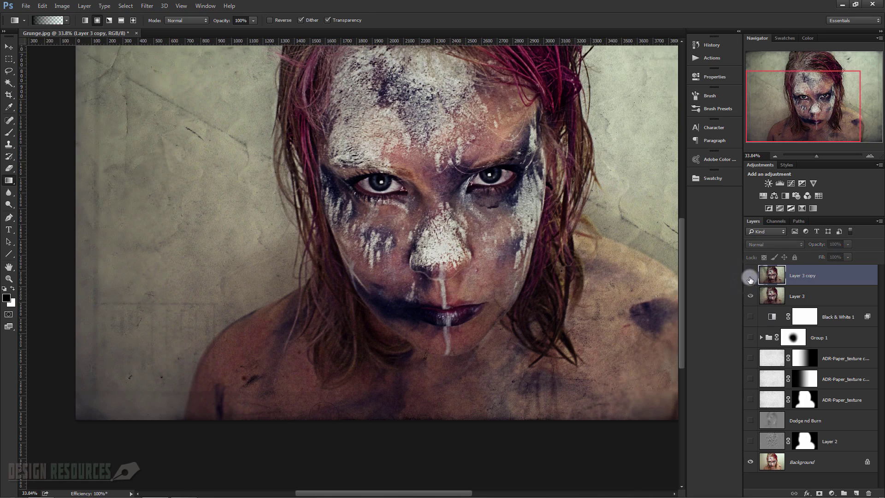
left_click(750, 277)
- Hide the interface panels and fit the whole portrait to the screen to review the finished image
scroll(549, 285, "down", 3)
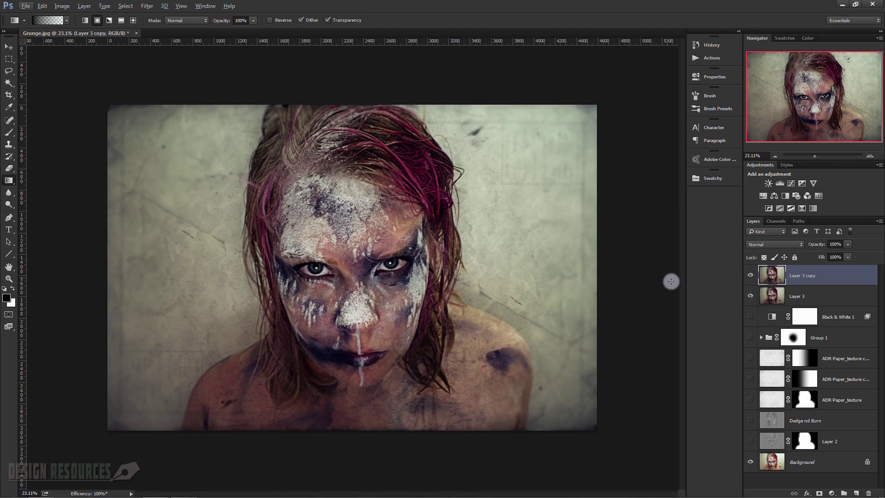
key("Tab")
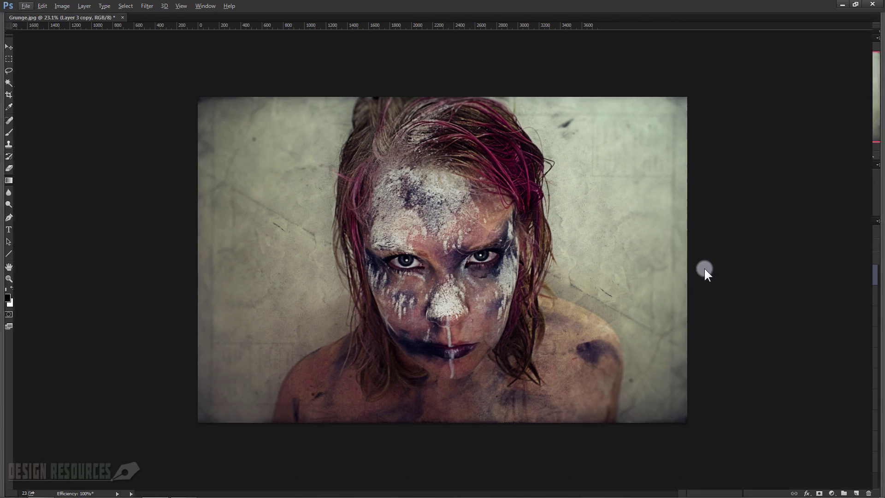
key("ctrl+0")
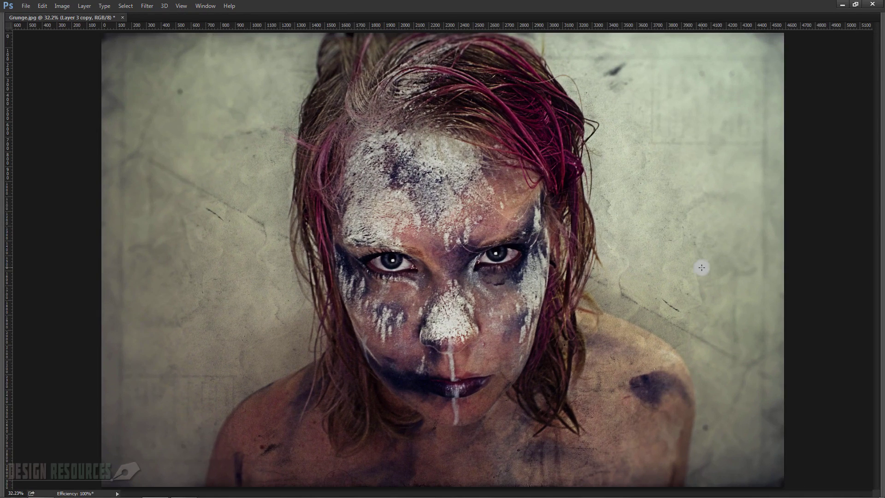